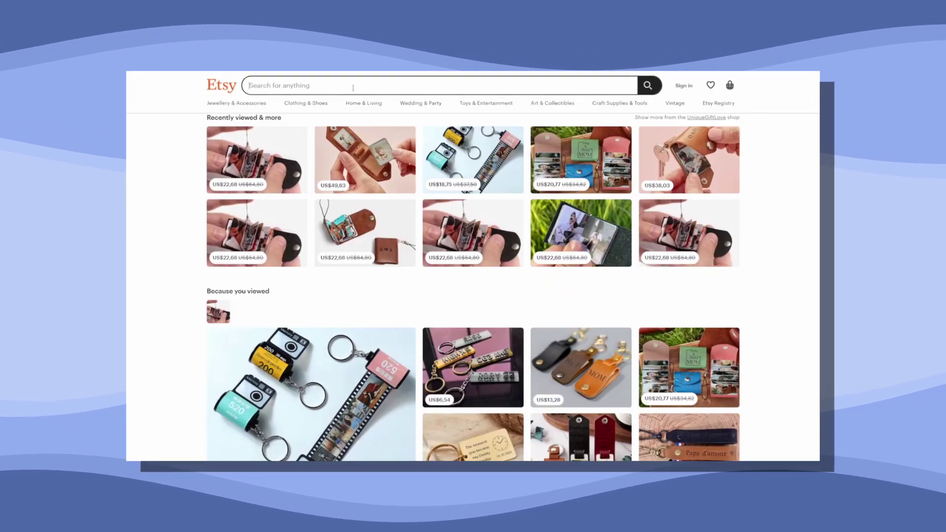
- Search Etsy for 'hand bags' and open the Kool Aid '84 shirt listing in a new tab
{"action": "left_click", "coordinate": [352, 87]}
{"action": "type", "text": "hand bags"}
{"action": "key", "text": "Return"}
{"action": "middle_click", "coordinate": [808, 146]}
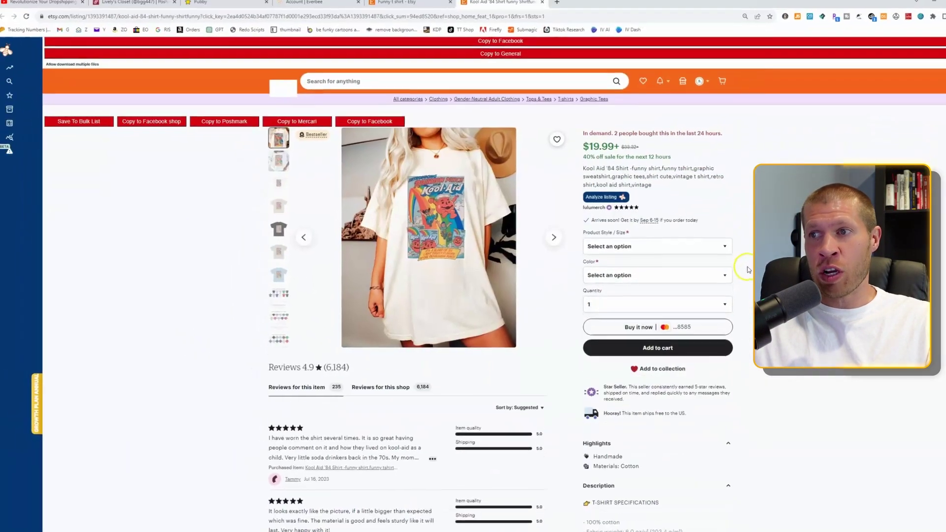
- Scroll the Kool Aid '84 listing down to the Meet your sellers section
{"action": "scroll", "coordinate": [750, 249], "scroll_direction": "down", "scroll_amount": 7}
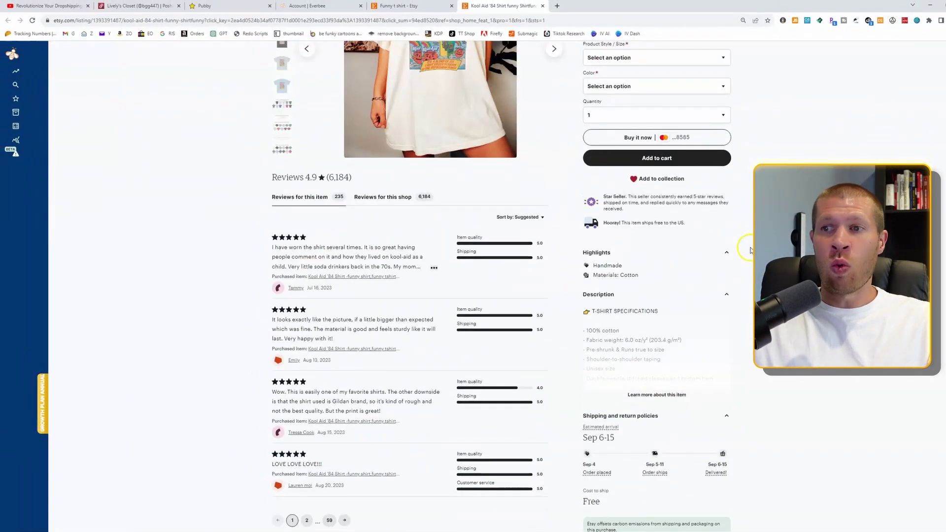
{"action": "scroll", "coordinate": [750, 250], "scroll_direction": "down", "scroll_amount": 8}
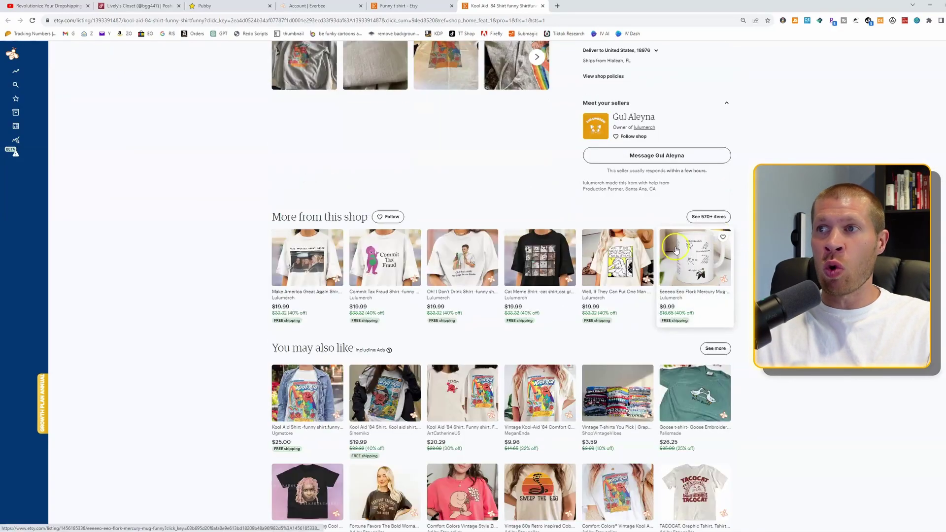
- Open the lulumerch shop in a new tab and go back to the funny t shirt results
{"action": "right_click", "coordinate": [651, 130]}
{"action": "left_click", "coordinate": [671, 135]}
{"action": "key", "text": "ctrl+shift+Tab"}
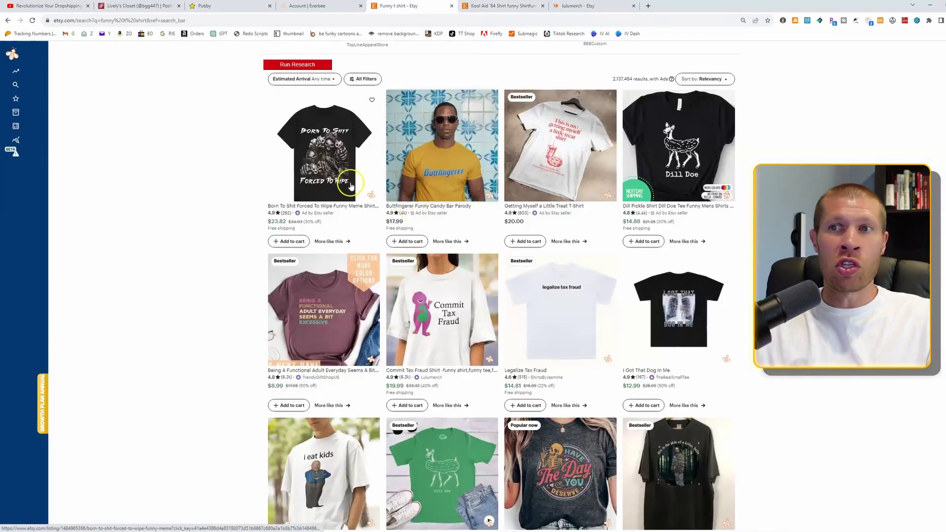
- Open four funny-shirt results, including the Dill Doe shirt, in new tabs
{"action": "right_click", "coordinate": [343, 173]}
{"action": "left_click", "coordinate": [374, 178]}
{"action": "right_click", "coordinate": [426, 170]}
{"action": "left_click", "coordinate": [443, 176]}
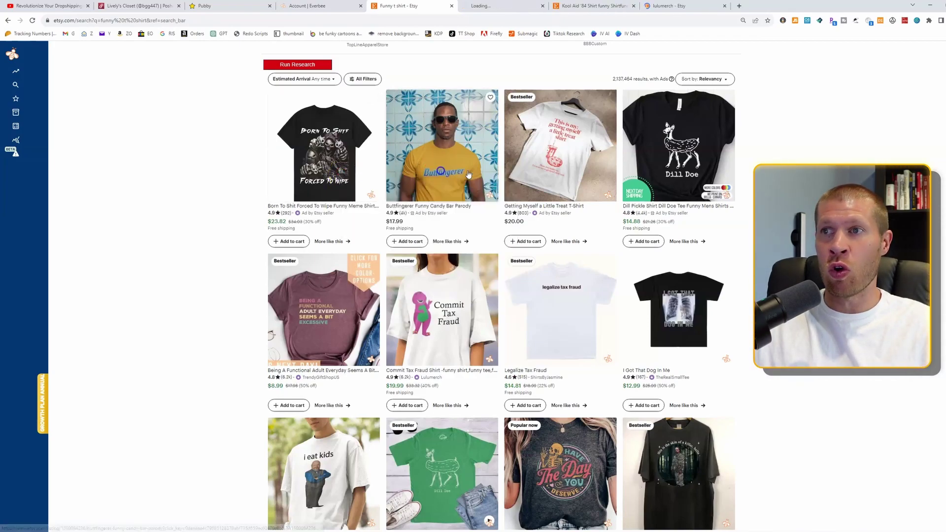
{"action": "right_click", "coordinate": [561, 162]}
{"action": "left_click", "coordinate": [578, 169]}
{"action": "right_click", "coordinate": [662, 160]}
{"action": "left_click", "coordinate": [668, 163]}
- Check the futureremind and SharkAndHammer seller shops, closing each one afterwards
{"action": "key", "text": "ctrl+Tab"}
{"action": "scroll", "coordinate": [747, 233], "scroll_direction": "down", "scroll_amount": 8}
{"action": "scroll", "coordinate": [691, 228], "scroll_direction": "down", "scroll_amount": 9}
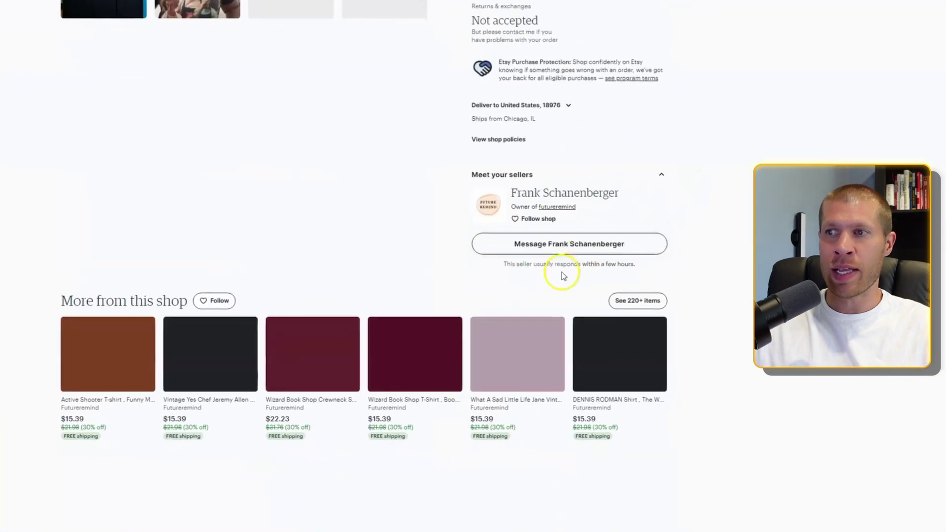
{"action": "left_click", "coordinate": [562, 205]}
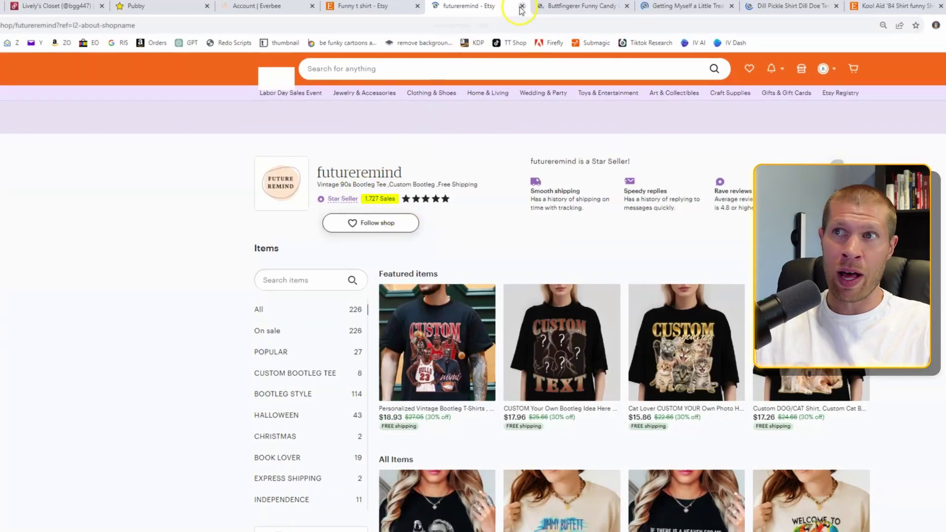
{"action": "left_click", "coordinate": [521, 7]}
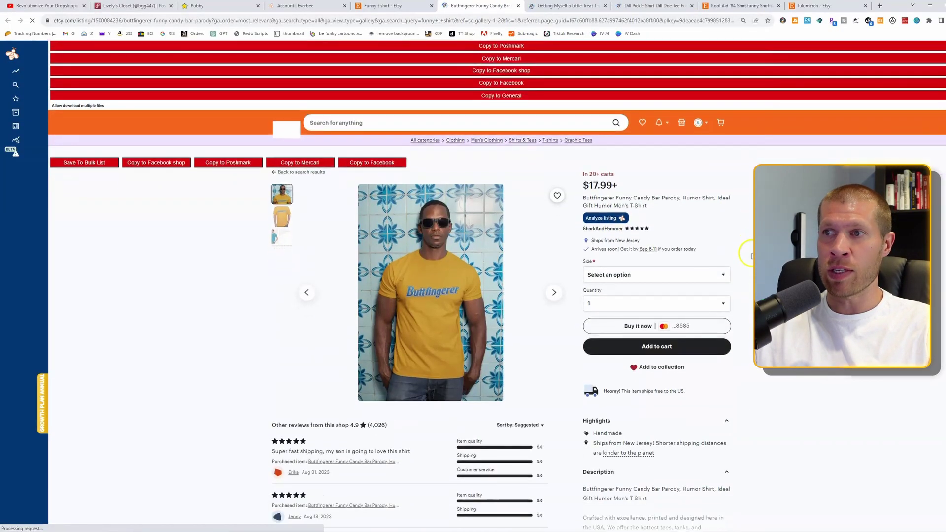
{"action": "scroll", "coordinate": [592, 247], "scroll_direction": "down", "scroll_amount": 5}
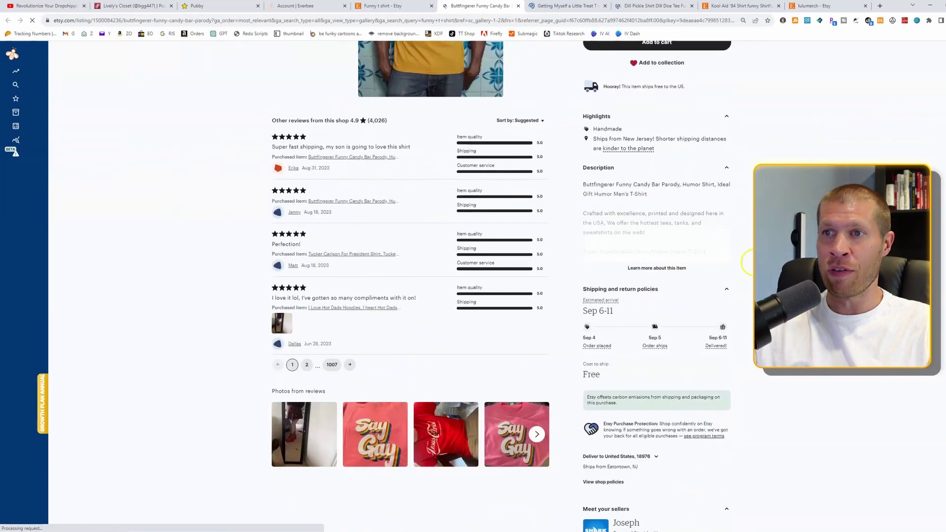
{"action": "scroll", "coordinate": [439, 217], "scroll_direction": "up", "scroll_amount": 2}
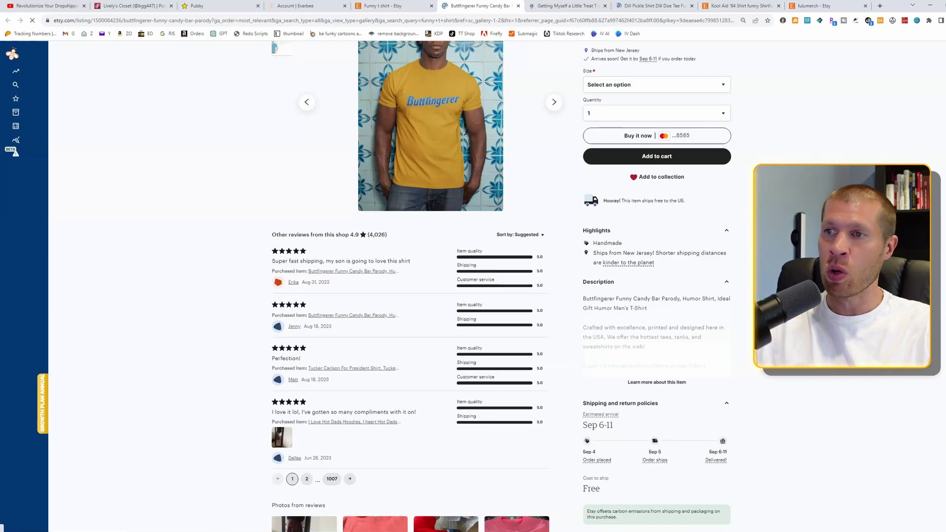
{"action": "scroll", "coordinate": [658, 421], "scroll_direction": "down", "scroll_amount": 5}
{"action": "left_click", "coordinate": [658, 421]}
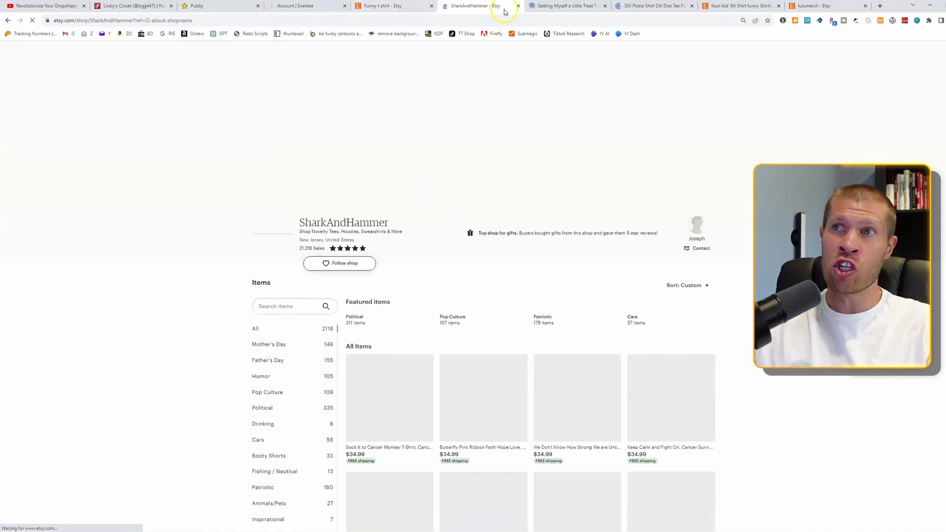
{"action": "left_click", "coordinate": [518, 6]}
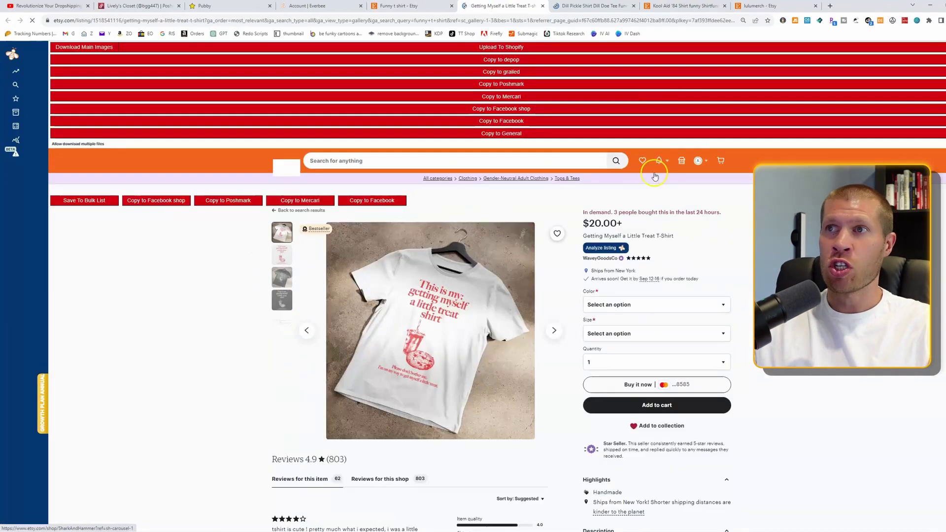
- Scroll to the lulumerch seller and open its shop page
{"action": "scroll", "coordinate": [735, 250], "scroll_direction": "down", "scroll_amount": 10}
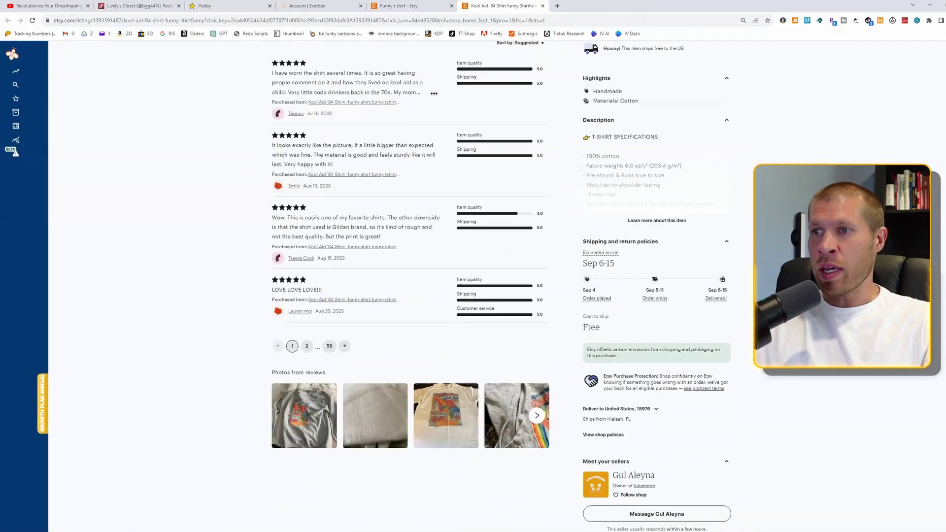
{"action": "scroll", "coordinate": [641, 295], "scroll_direction": "down", "scroll_amount": 3}
{"action": "left_click", "coordinate": [644, 316]}
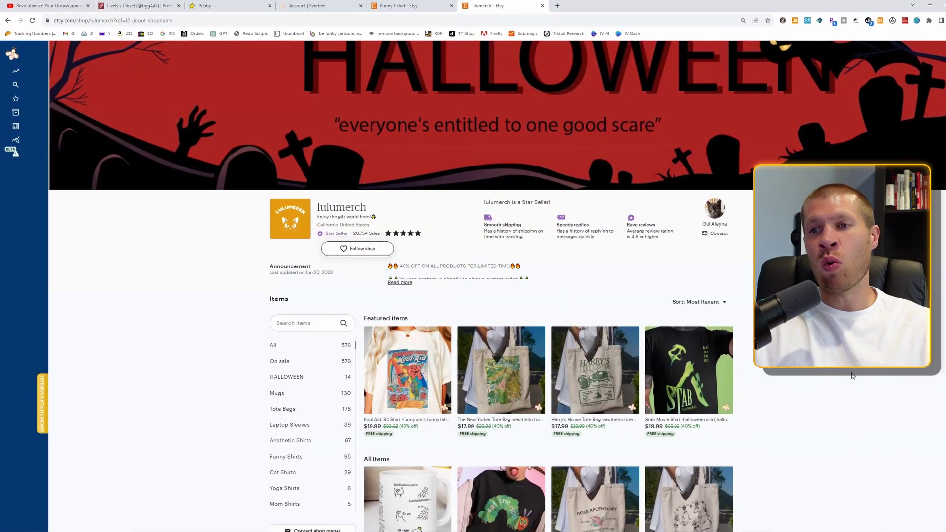
{"action": "scroll", "coordinate": [853, 391], "scroll_direction": "down", "scroll_amount": 5}
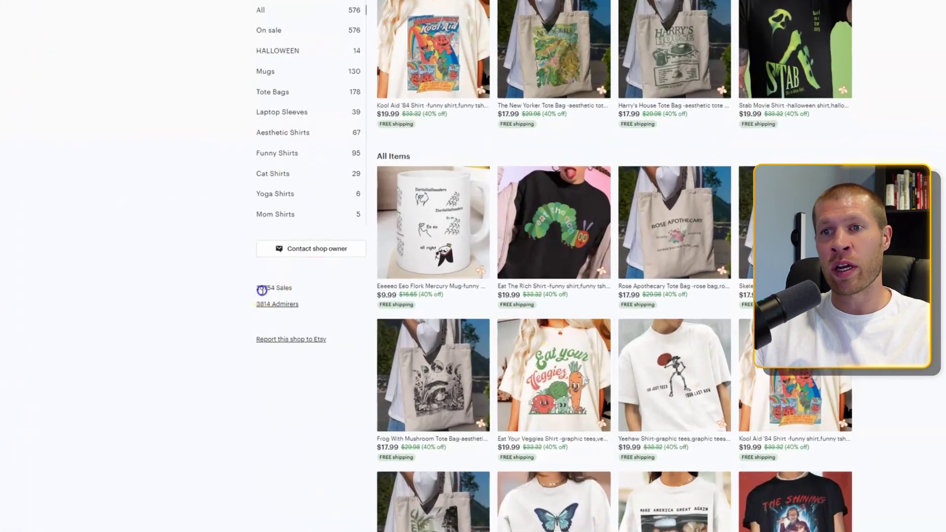
{"action": "double_click", "coordinate": [262, 289]}
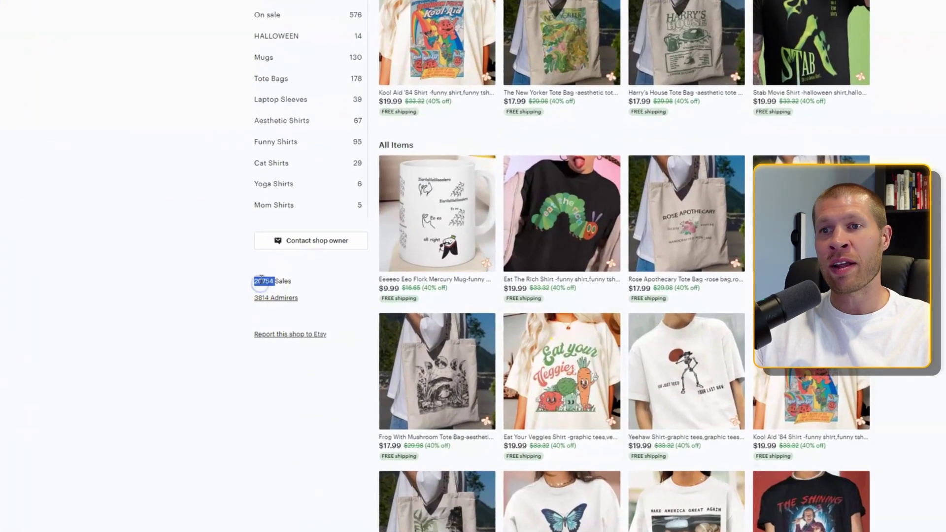
{"action": "left_click", "coordinate": [262, 277]}
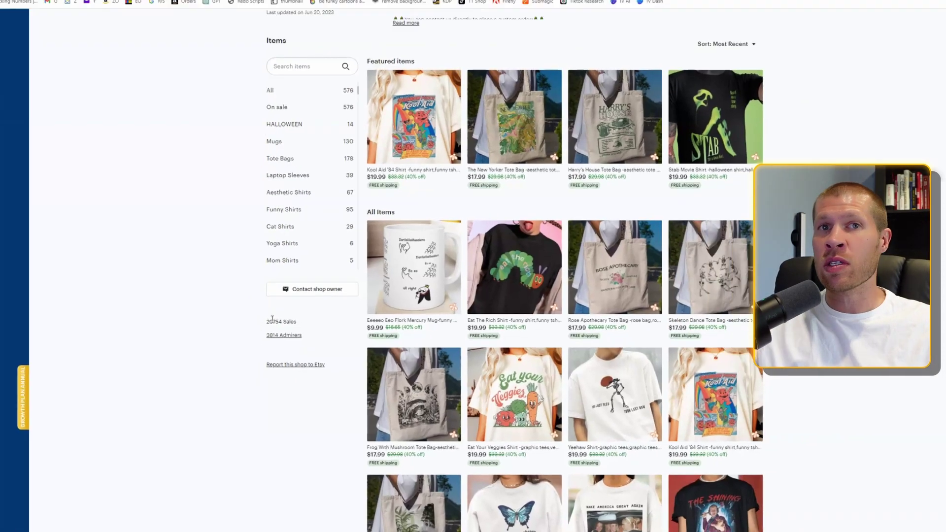
{"action": "scroll", "coordinate": [514, 198], "scroll_direction": "down", "scroll_amount": 3}
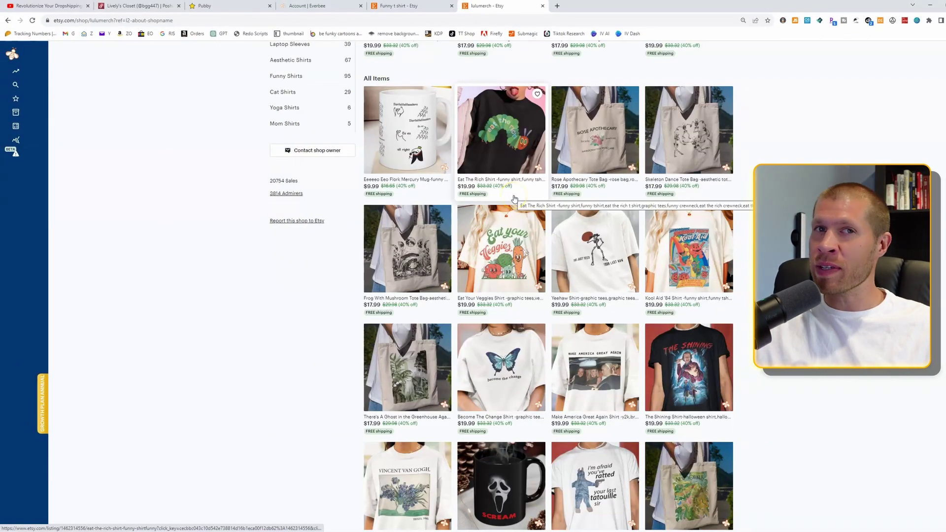
{"action": "scroll", "coordinate": [514, 199], "scroll_direction": "down", "scroll_amount": 15}
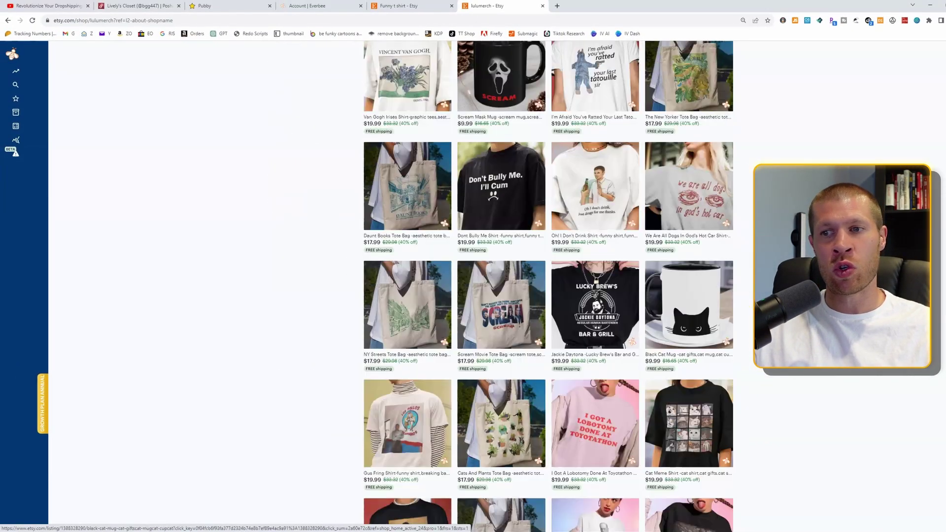
{"action": "scroll", "coordinate": [672, 313], "scroll_direction": "down", "scroll_amount": 7}
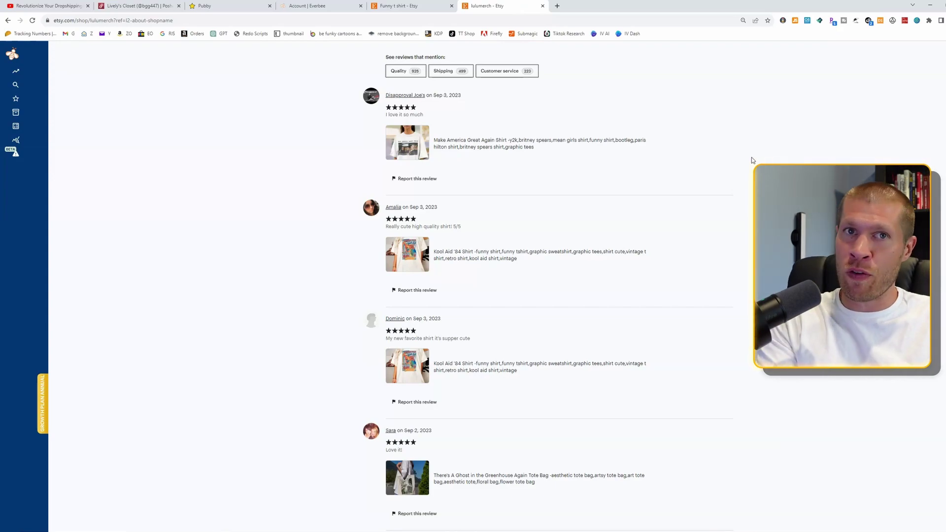
{"action": "scroll", "coordinate": [752, 158], "scroll_direction": "up", "scroll_amount": 20}
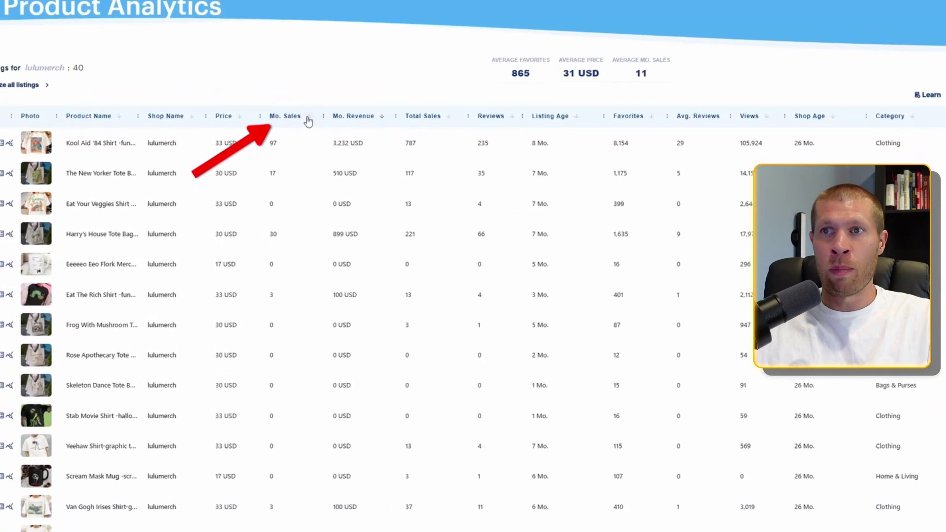
- Sort lulumerch listings by monthly sales, highest first, and open the Kool Aid '84 Shirt details
{"action": "left_click", "coordinate": [310, 148]}
{"action": "left_click", "coordinate": [309, 118]}
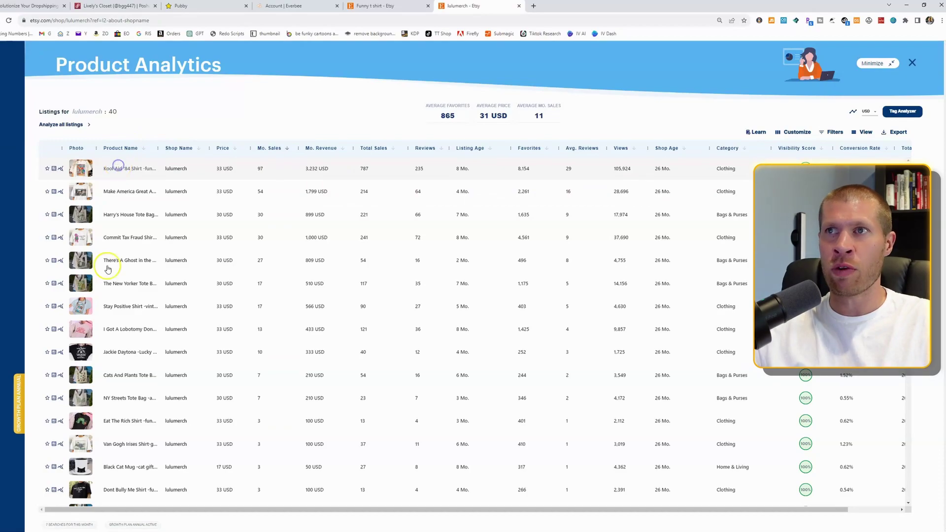
{"action": "left_click", "coordinate": [123, 168]}
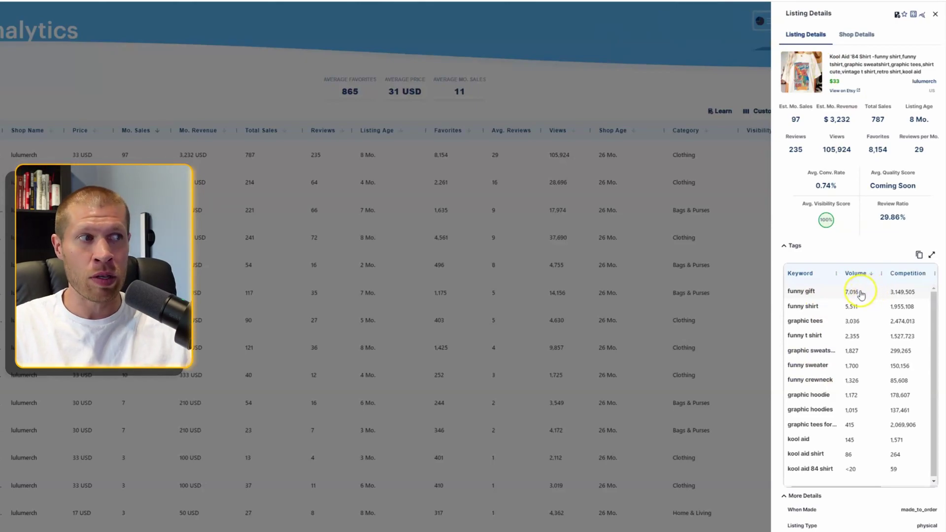
- Open the Kool Aid '84 Shirt on Etsy from its Listing Details title
{"action": "left_click", "coordinate": [887, 272]}
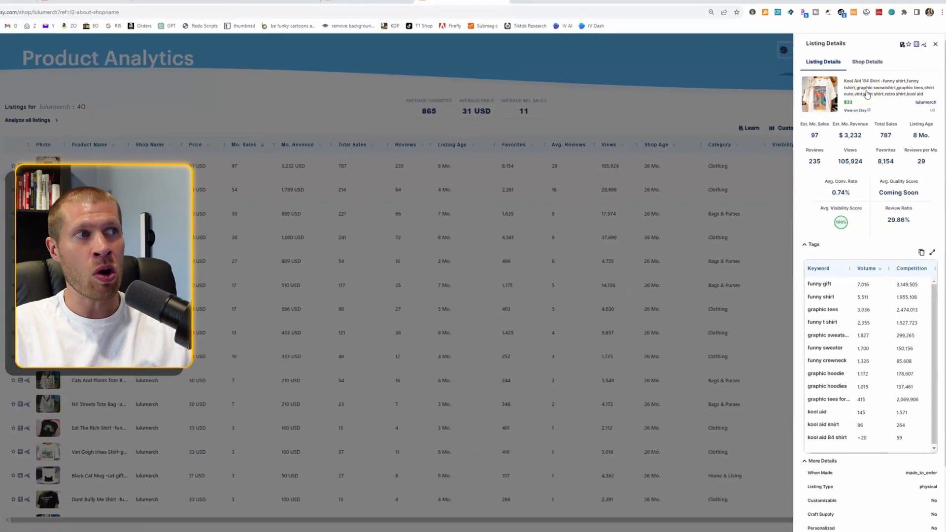
{"action": "left_click", "coordinate": [867, 94]}
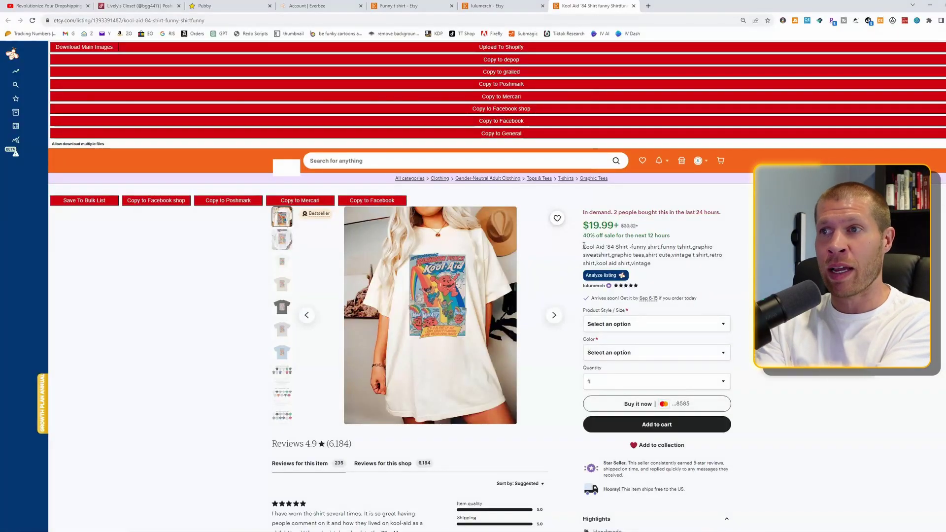
- Search Etsy in a new tab for 'Kool Aid '84' and scroll through the competing results
{"action": "left_click_drag", "start_coordinate": [584, 246], "coordinate": [619, 247]}
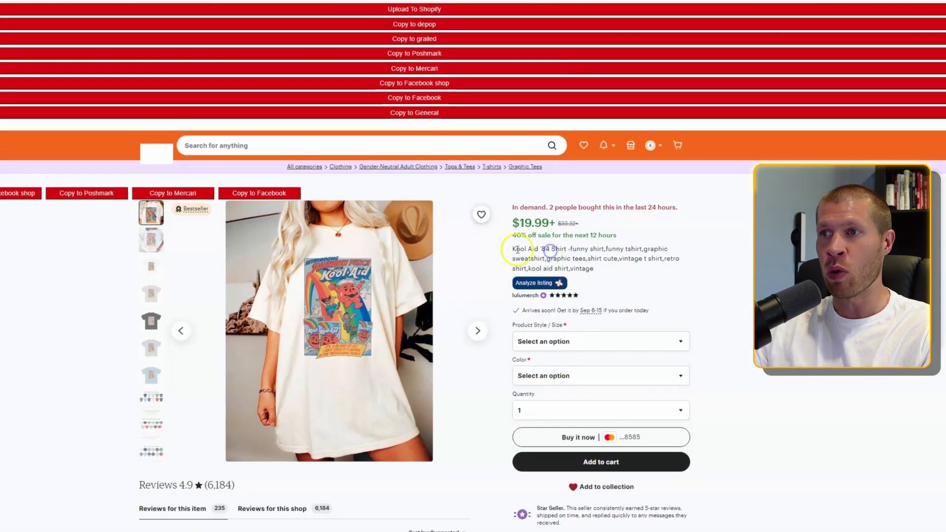
{"action": "left_click_drag", "start_coordinate": [518, 250], "coordinate": [550, 250]}
{"action": "key", "text": "ctrl+c"}
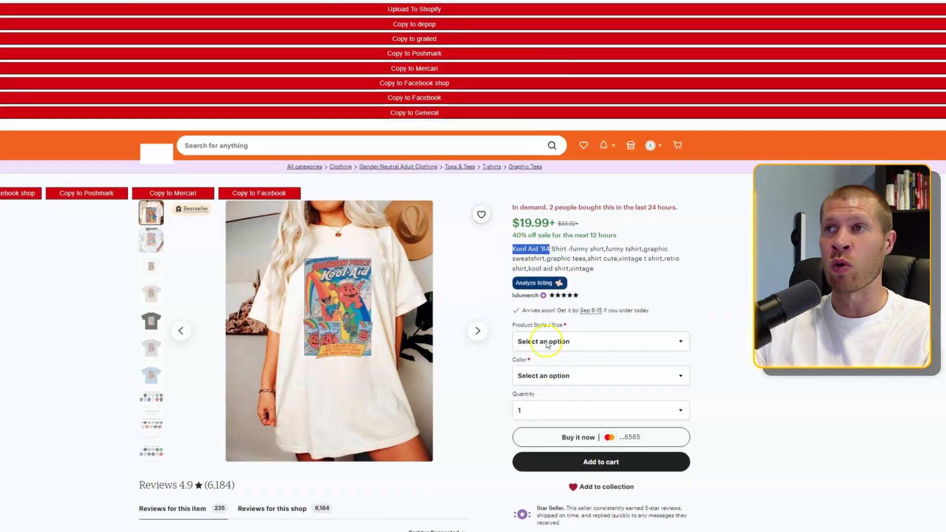
{"action": "key", "text": "ctrl+t"}
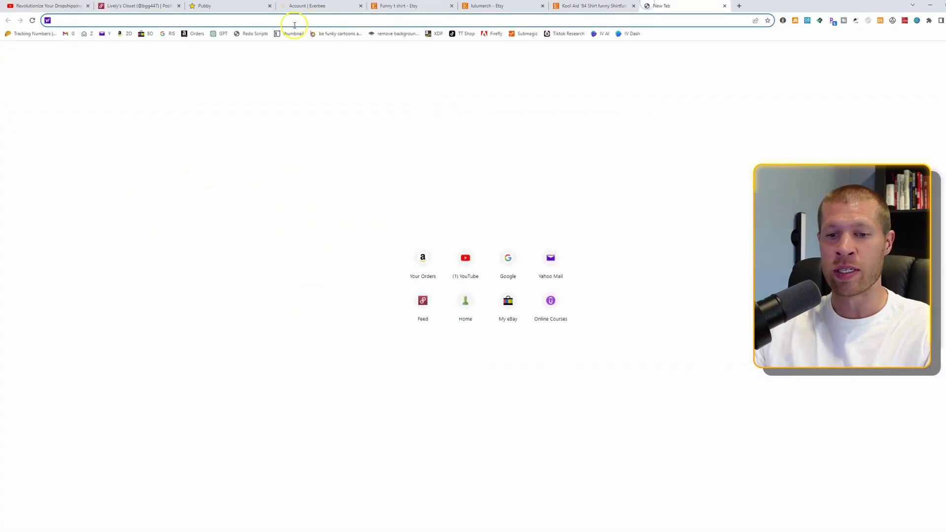
{"action": "type", "text": "etsy"}
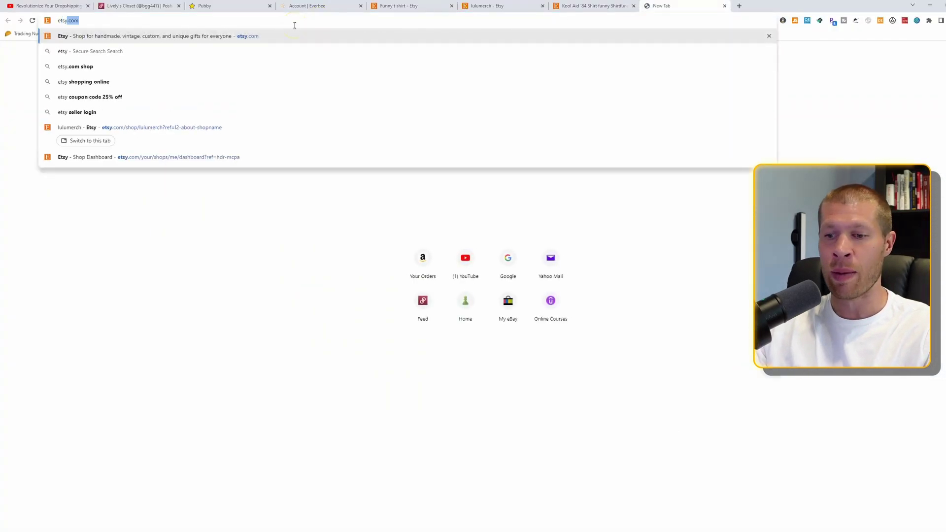
{"action": "key", "text": "Return"}
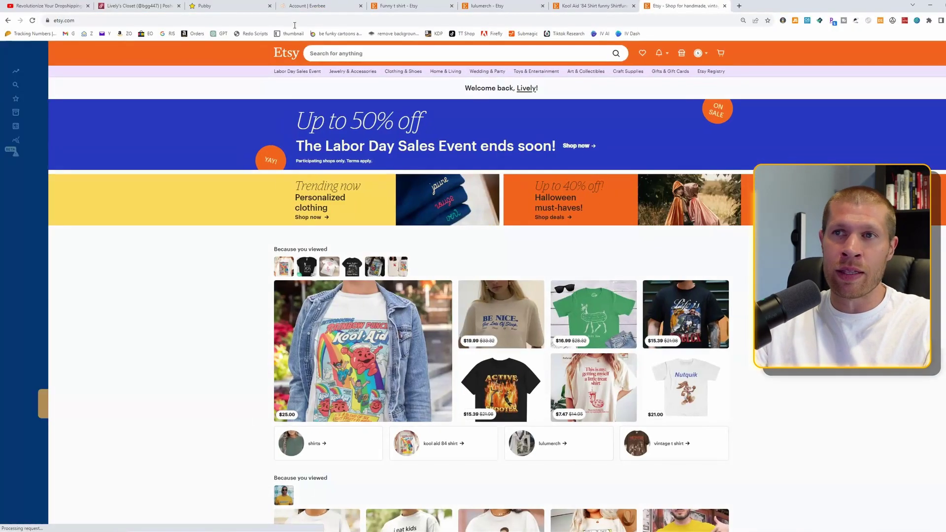
{"action": "left_click", "coordinate": [373, 53]}
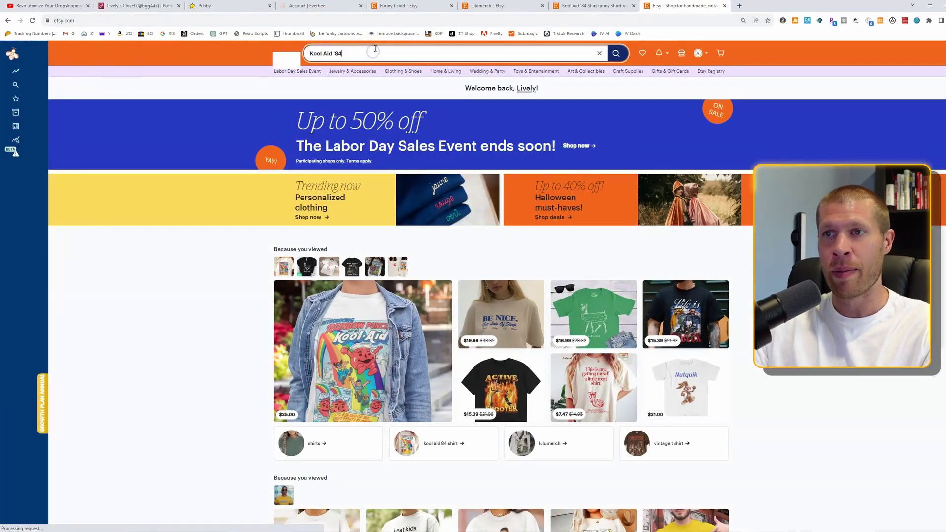
{"action": "key", "text": "ctrl+v"}
{"action": "left_click", "coordinate": [606, 60]}
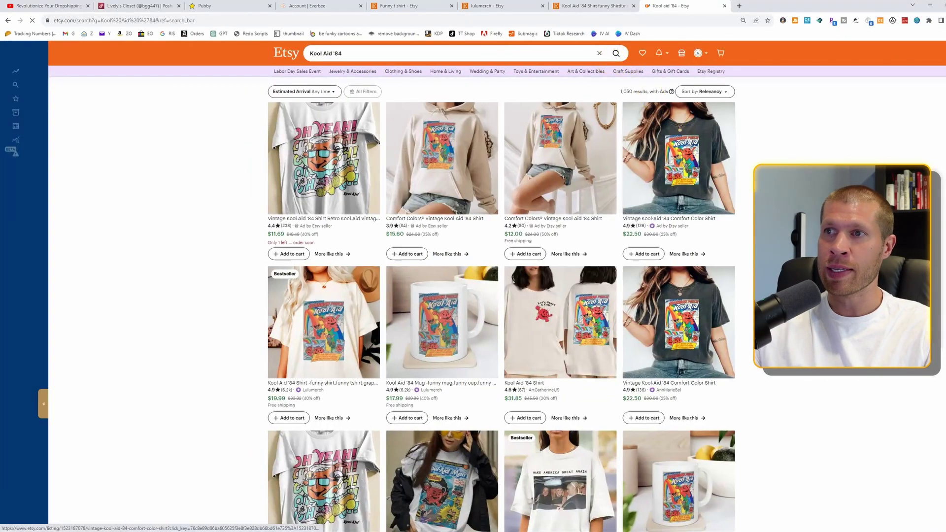
{"action": "scroll", "coordinate": [502, 286], "scroll_direction": "down", "scroll_amount": 7}
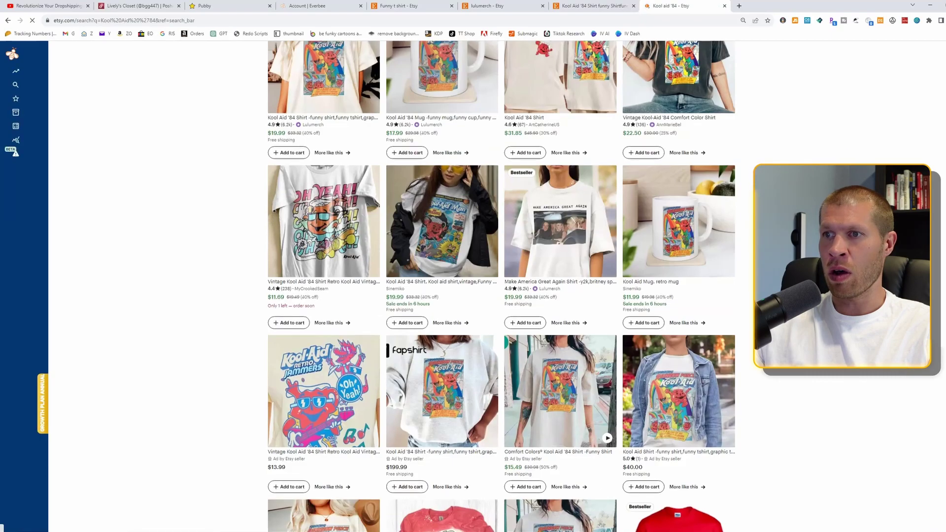
{"action": "scroll", "coordinate": [501, 286], "scroll_direction": "down", "scroll_amount": 15}
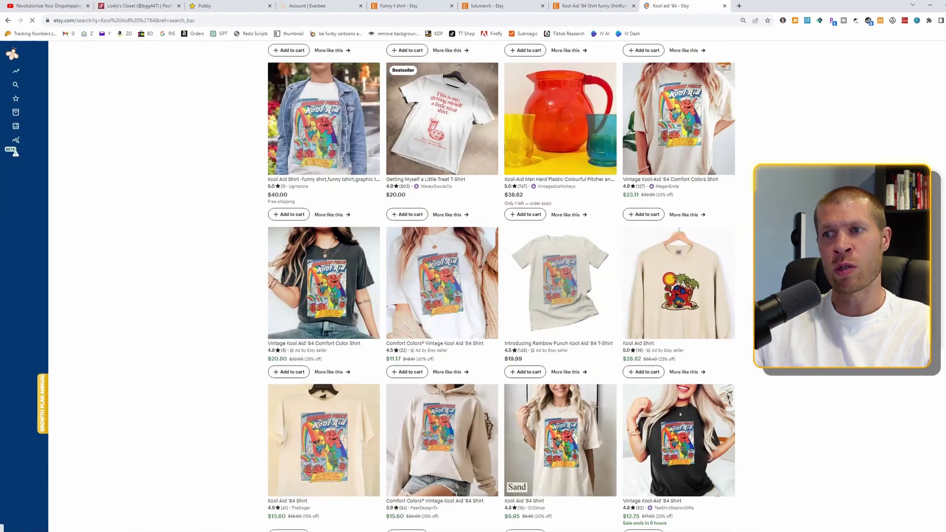
{"action": "scroll", "coordinate": [501, 286], "scroll_direction": "down", "scroll_amount": 4}
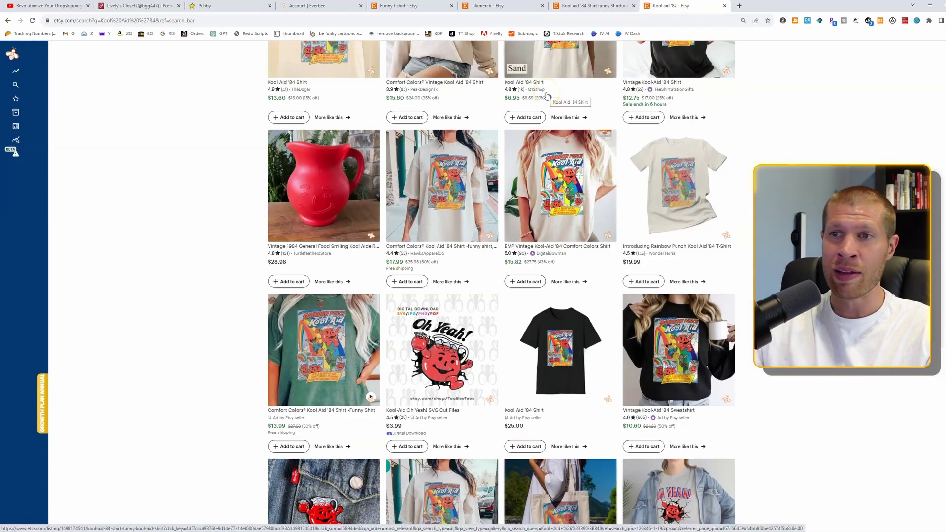
- Close the Kool Aid tabs and open the Make America Great Again shirt listing
{"action": "left_click", "coordinate": [725, 6]}
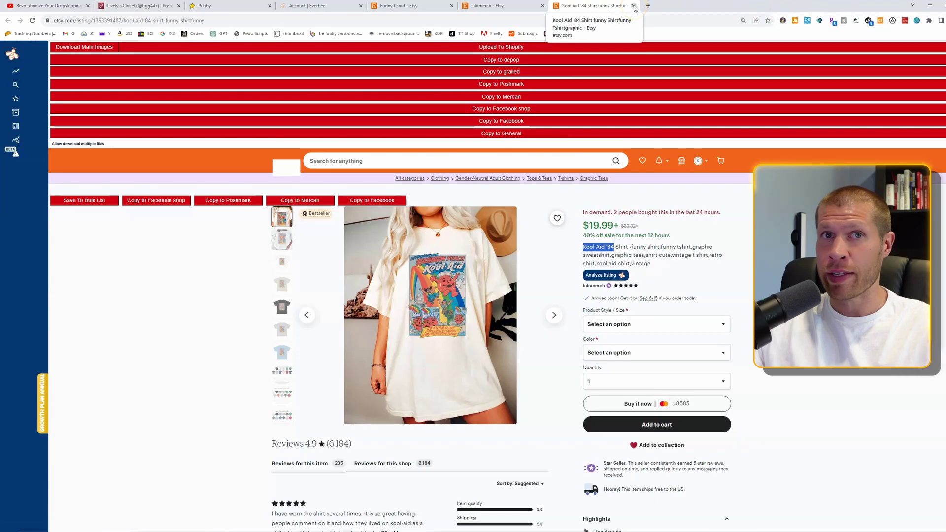
{"action": "left_click", "coordinate": [635, 6]}
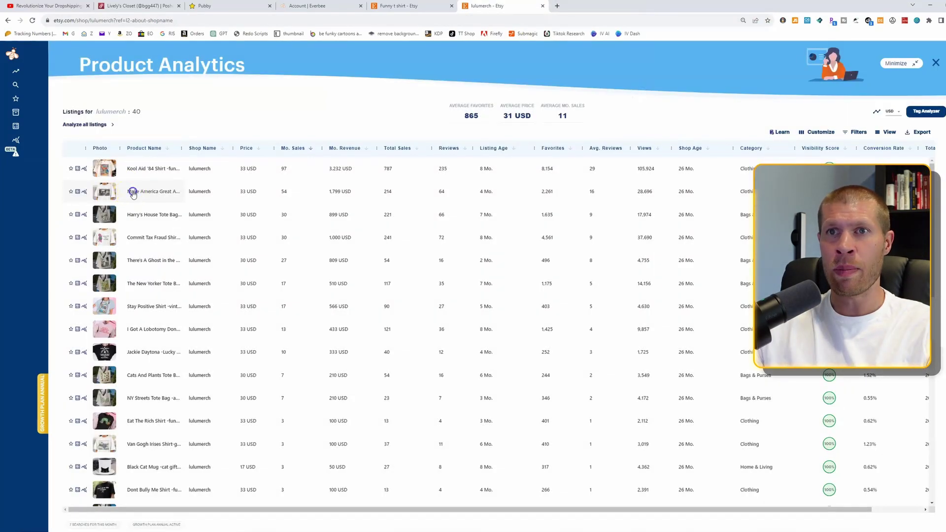
{"action": "left_click", "coordinate": [133, 193]}
{"action": "left_click", "coordinate": [908, 89]}
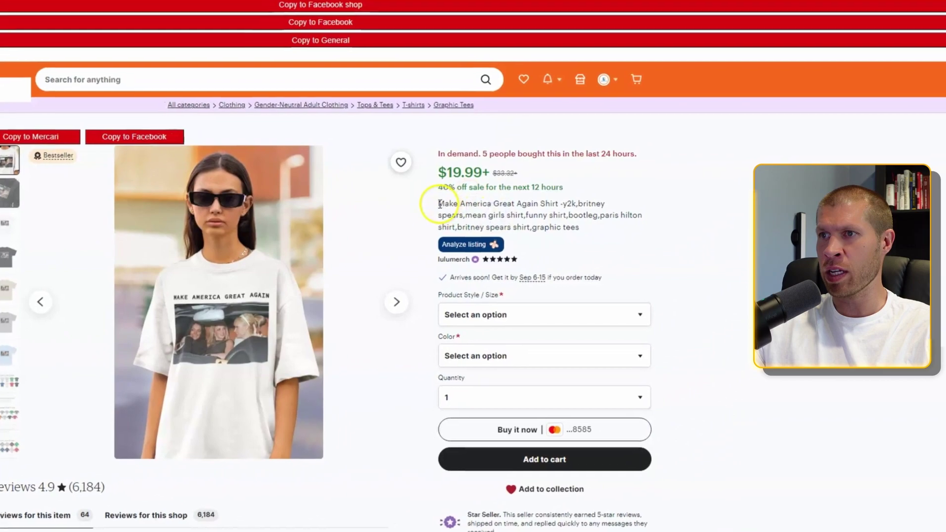
- Search Etsy in a new tab for 'Make America Great Again britney spears shirt'
{"action": "left_click_drag", "start_coordinate": [437, 205], "coordinate": [528, 205]}
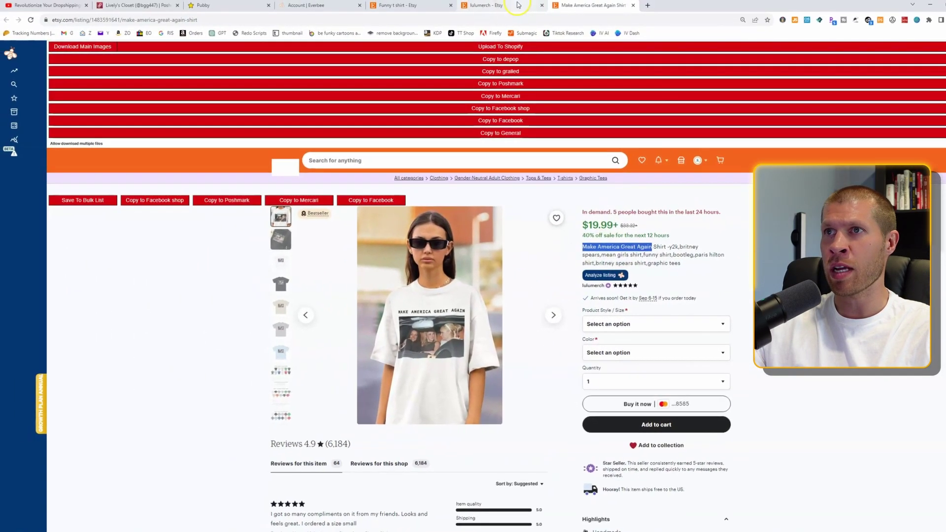
{"action": "left_click", "coordinate": [522, 6]}
{"action": "left_click", "coordinate": [624, 9]}
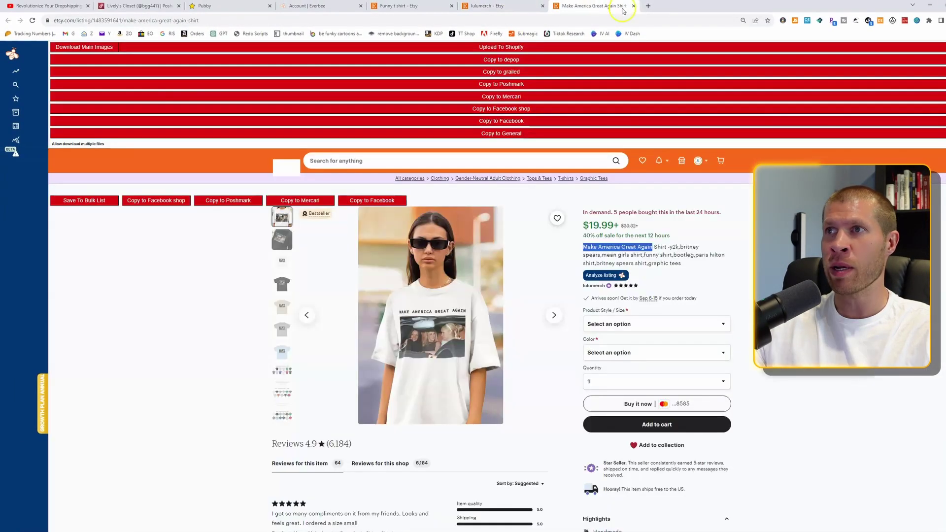
{"action": "left_click", "coordinate": [649, 6]}
{"action": "type", "text": "etsy"}
{"action": "key", "text": "Return"}
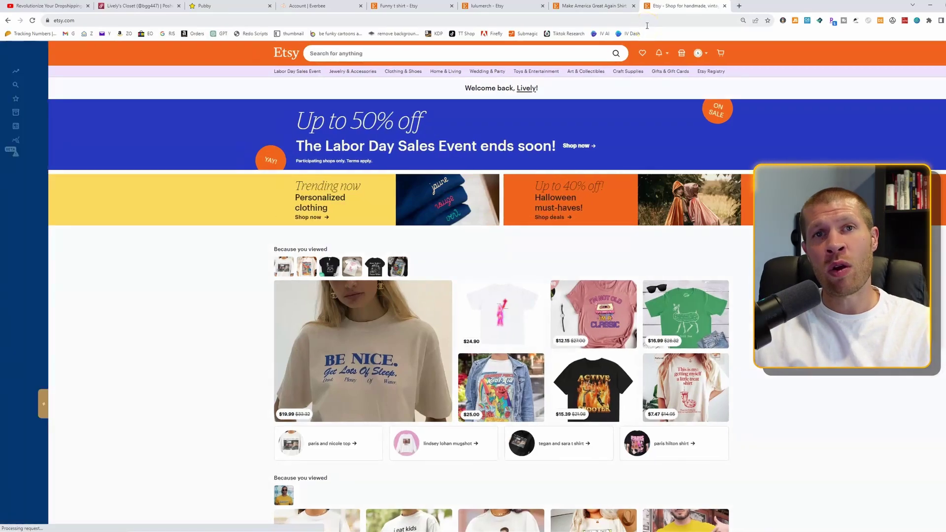
{"action": "left_click", "coordinate": [434, 54]}
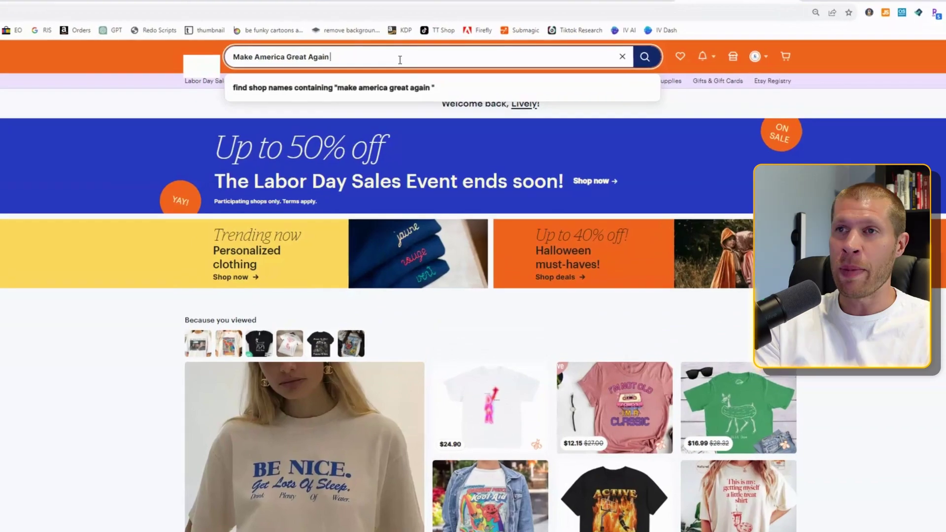
{"action": "type", "text": "90"}
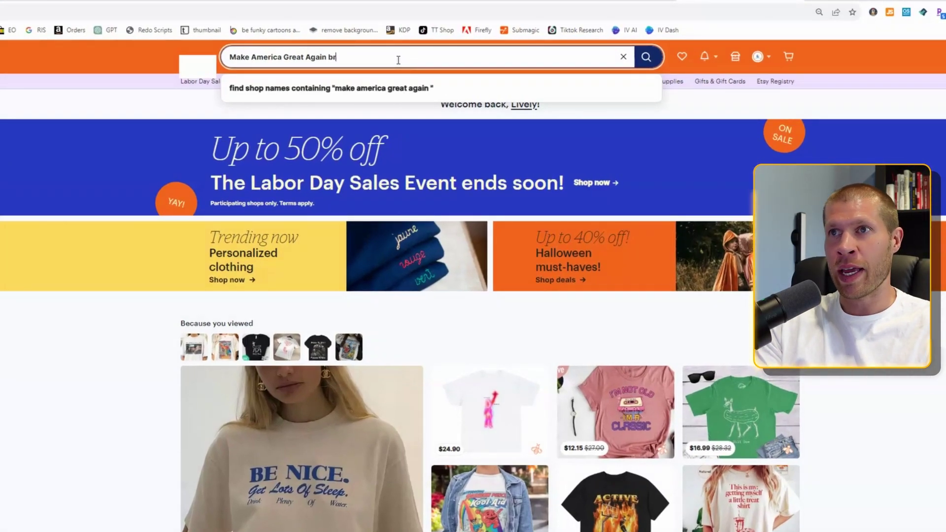
{"action": "type", "text": "t"}
{"action": "key", "text": "BackSpace"}
{"action": "type", "text": "itney spears shirt"}
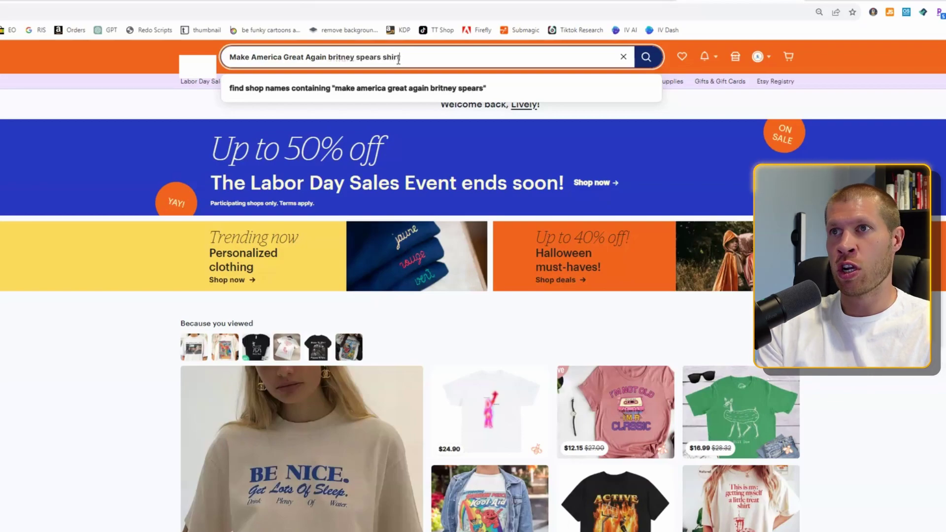
{"action": "key", "text": "Return"}
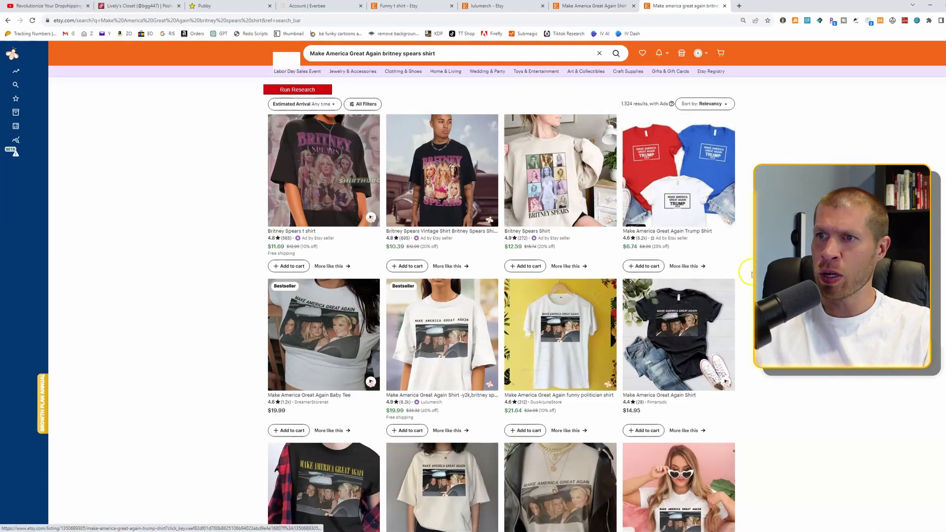
- Browse the results, then re-search 'britney spears make america great again' and scan the listings
{"action": "scroll", "coordinate": [276, 177], "scroll_direction": "down", "scroll_amount": 4}
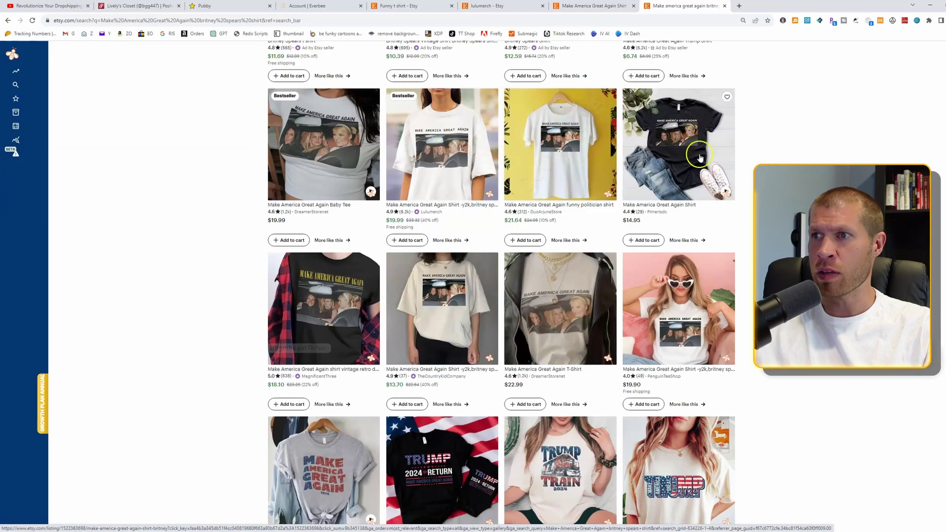
{"action": "scroll", "coordinate": [687, 387], "scroll_direction": "down", "scroll_amount": 8}
{"action": "scroll", "coordinate": [687, 388], "scroll_direction": "up", "scroll_amount": 15}
{"action": "triple_click", "coordinate": [395, 55]}
{"action": "type", "text": "britney spear"}
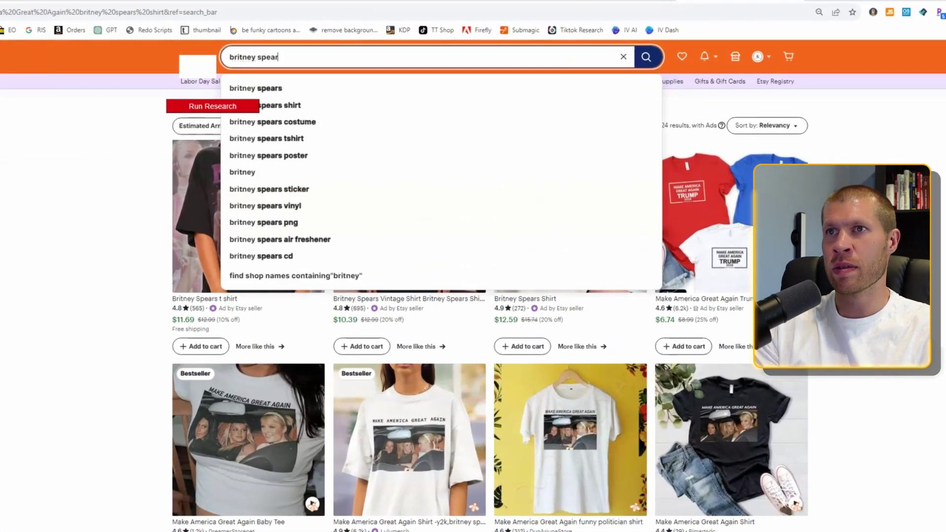
{"action": "type", "text": "s make america great again"}
{"action": "key", "text": "Return"}
{"action": "scroll", "coordinate": [286, 256], "scroll_direction": "down", "scroll_amount": 10}
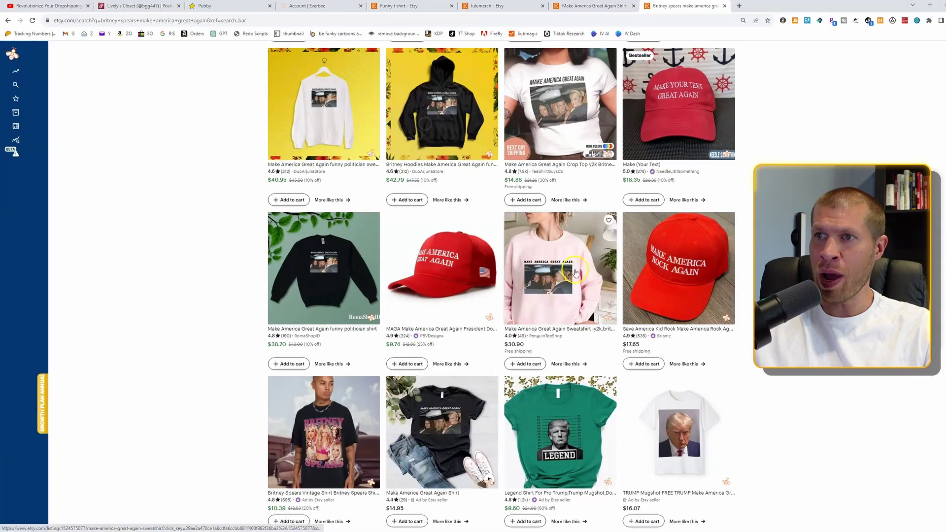
{"action": "scroll", "coordinate": [570, 288], "scroll_direction": "up", "scroll_amount": 5}
{"action": "scroll", "coordinate": [606, 267], "scroll_direction": "up", "scroll_amount": 5}
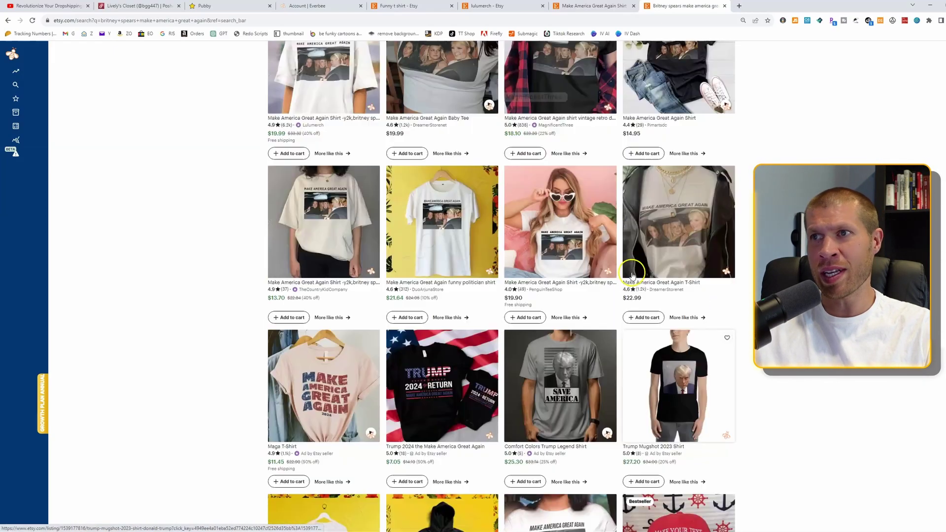
{"action": "scroll", "coordinate": [620, 262], "scroll_direction": "up", "scroll_amount": 2}
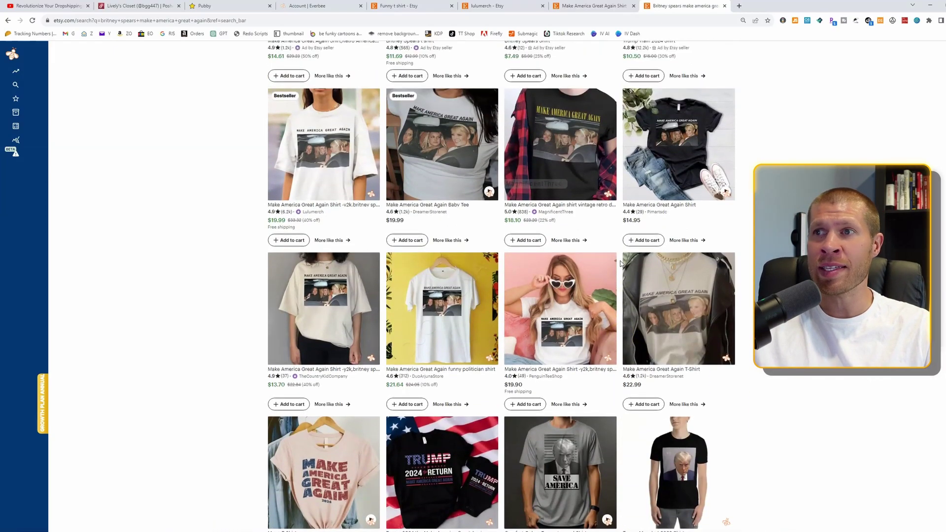
{"action": "scroll", "coordinate": [511, 198], "scroll_direction": "up", "scroll_amount": 3}
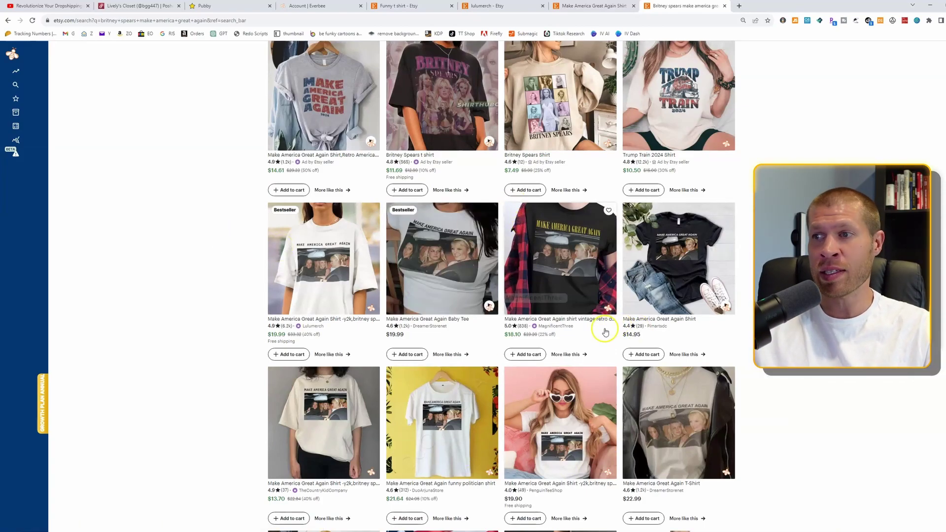
- Open the lulumerch, Baby Tee, black vintage and a fourth MAGA shirt in new tabs, viewing lulumerch's
{"action": "left_click", "coordinate": [488, 6]}
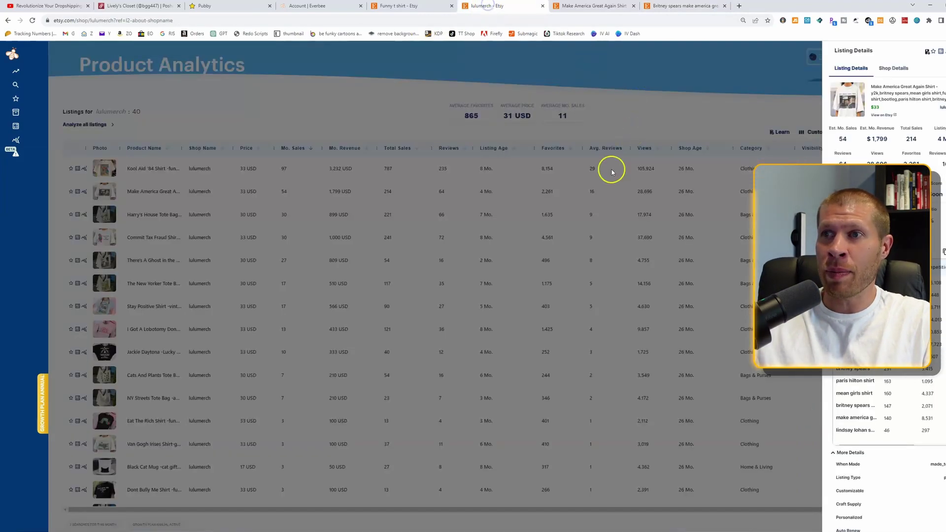
{"action": "left_click", "coordinate": [324, 197]}
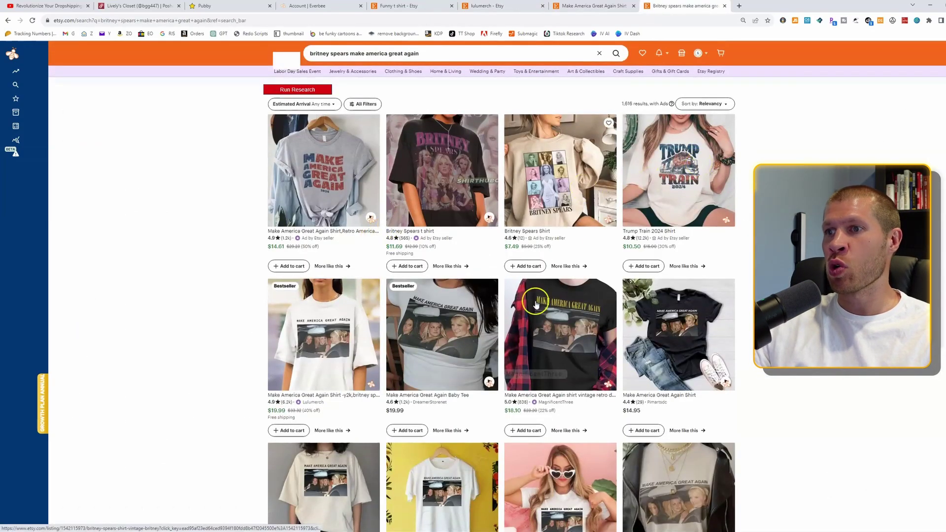
{"action": "right_click", "coordinate": [348, 386]}
{"action": "left_click", "coordinate": [374, 393]}
{"action": "right_click", "coordinate": [497, 364]}
{"action": "left_click", "coordinate": [523, 370]}
{"action": "right_click", "coordinate": [547, 353]}
{"action": "left_click", "coordinate": [574, 359]}
{"action": "scroll", "coordinate": [641, 296], "scroll_direction": "down", "scroll_amount": 5}
{"action": "right_click", "coordinate": [655, 293]}
{"action": "left_click", "coordinate": [656, 294]}
{"action": "left_click", "coordinate": [464, 6]}
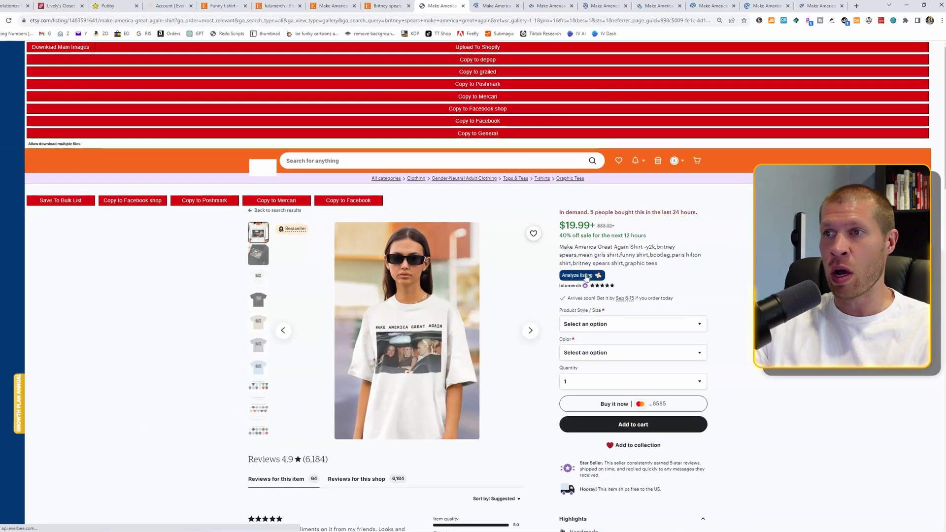
- Analyze the lulumerch shirt's sales stats, then scroll through its reviews and seller details
{"action": "left_click", "coordinate": [587, 277]}
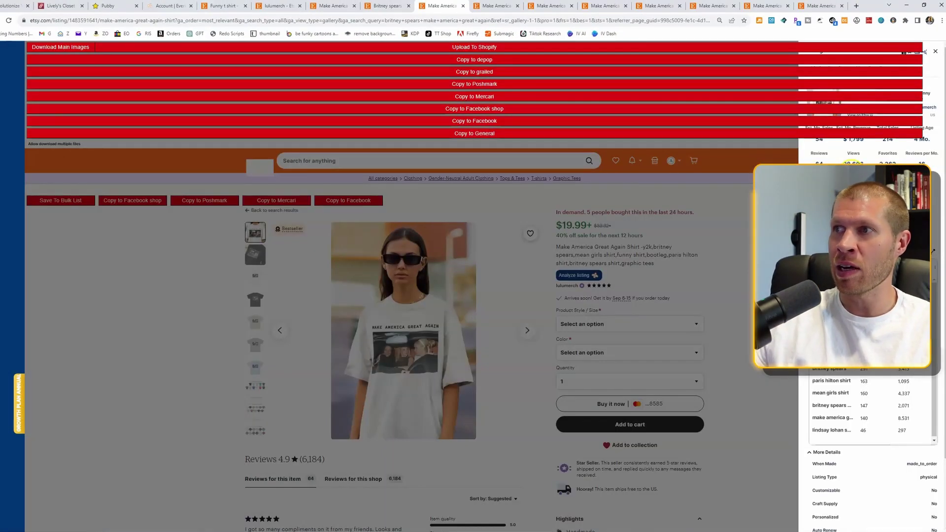
{"action": "mouse_move", "coordinate": [817, 147]}
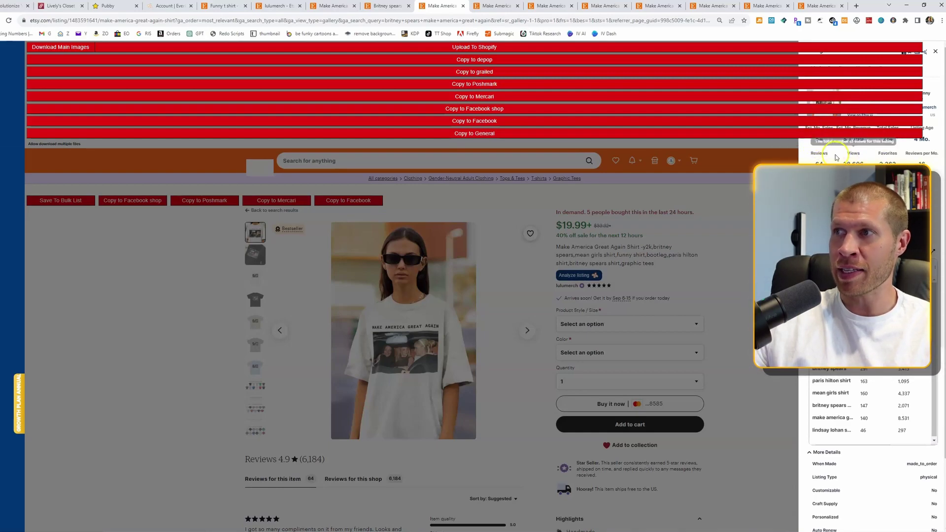
{"action": "mouse_move", "coordinate": [868, 154]}
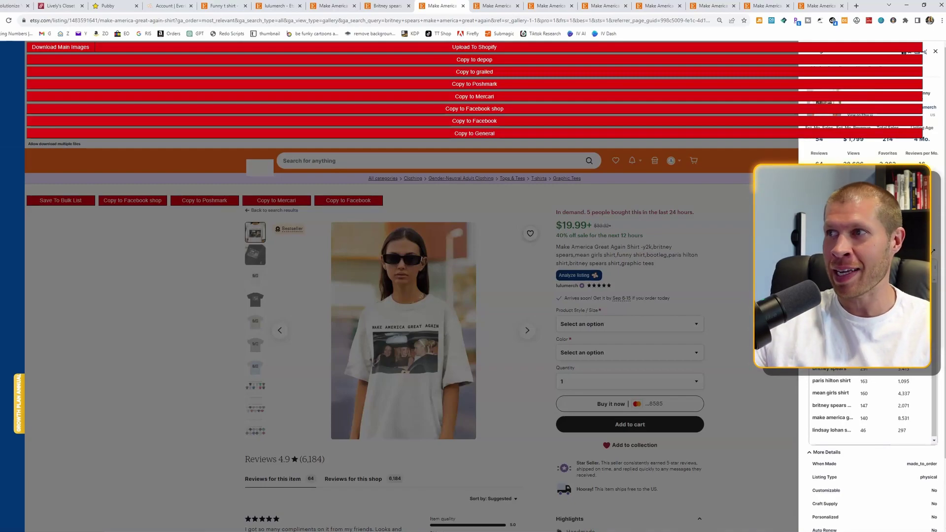
{"action": "left_click", "coordinate": [690, 293]}
{"action": "scroll", "coordinate": [618, 392], "scroll_direction": "down", "scroll_amount": 5}
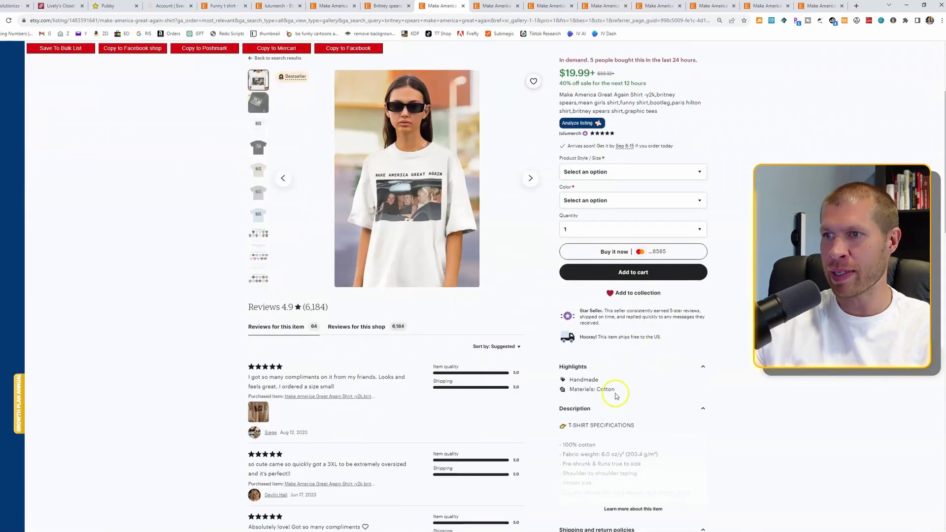
{"action": "scroll", "coordinate": [626, 387], "scroll_direction": "down", "scroll_amount": 5}
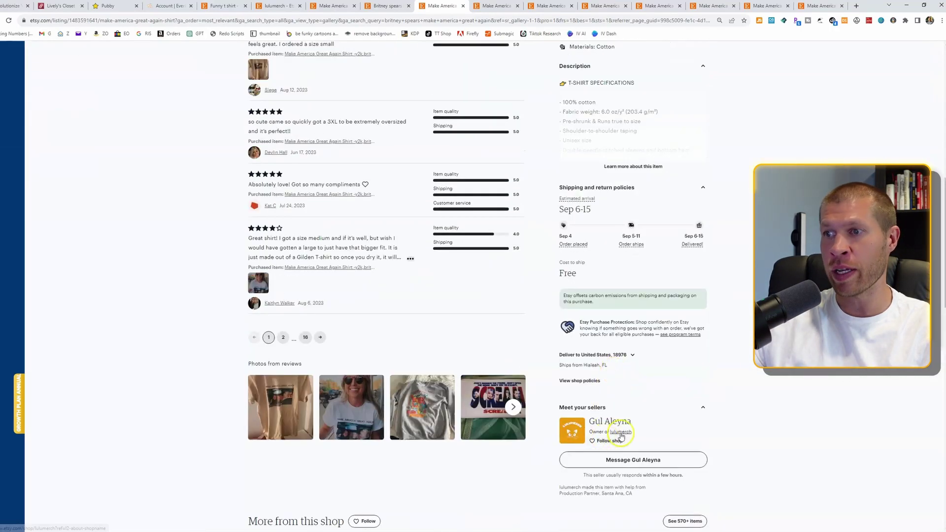
{"action": "scroll", "coordinate": [739, 183], "scroll_direction": "up", "scroll_amount": 15}
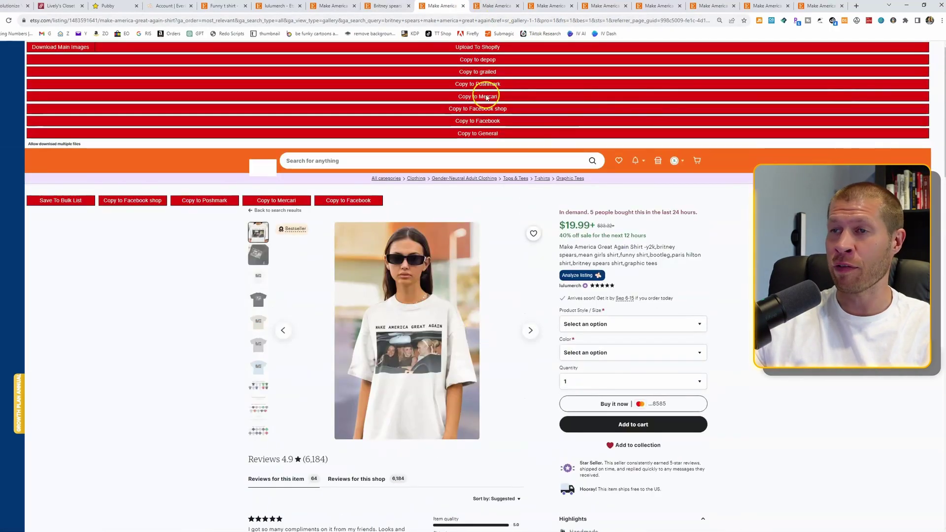
- Switch to the Baby Tee listing and review its in-demand note and $19.99 price
{"action": "key", "text": "ctrl+Tab"}
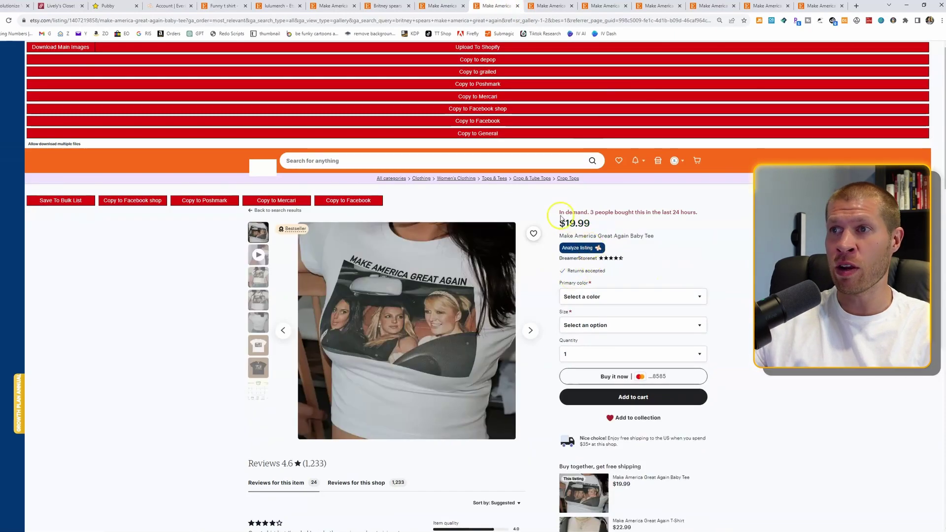
{"action": "left_click_drag", "start_coordinate": [582, 212], "coordinate": [295, 465]}
{"action": "left_click", "coordinate": [739, 220]}
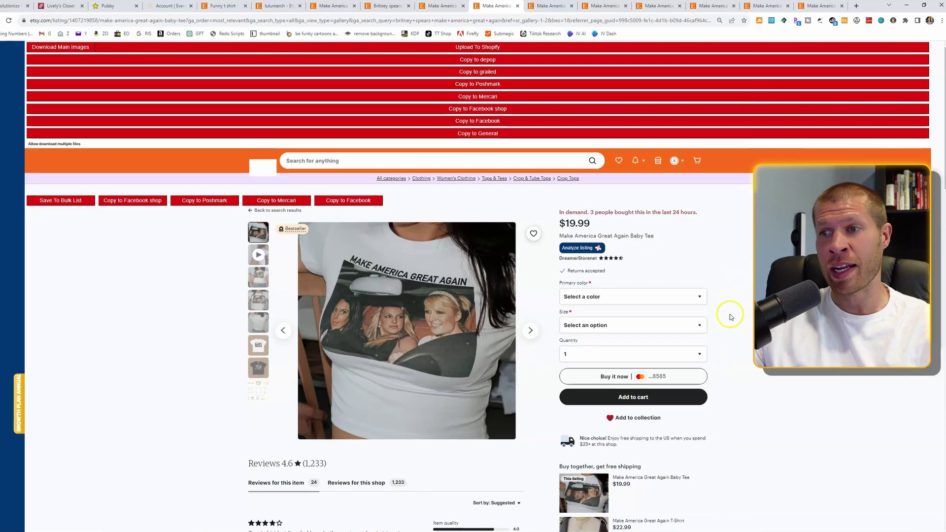
{"action": "scroll", "coordinate": [726, 353], "scroll_direction": "down", "scroll_amount": 2}
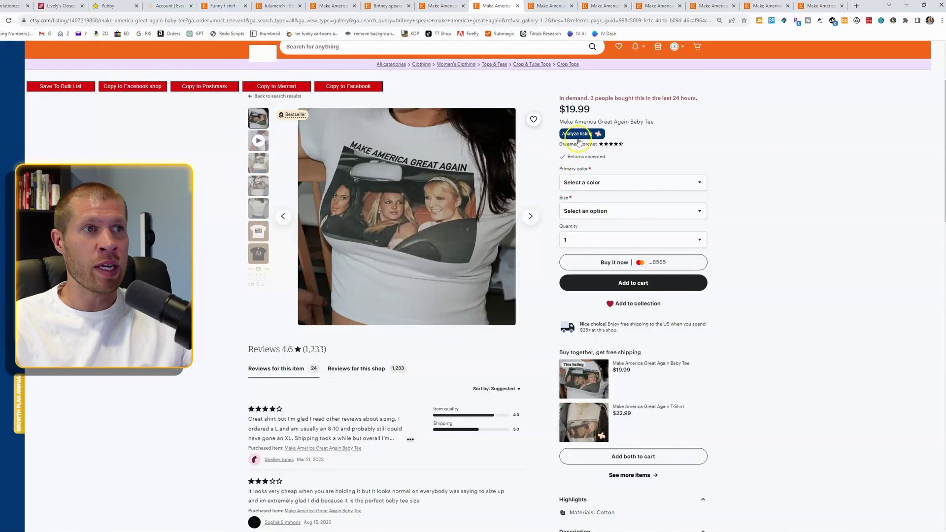
- Check Everbee's listing analytics for the Baby Tee and the other open Make America Great Again shirt tabs
{"action": "left_click", "coordinate": [584, 134]}
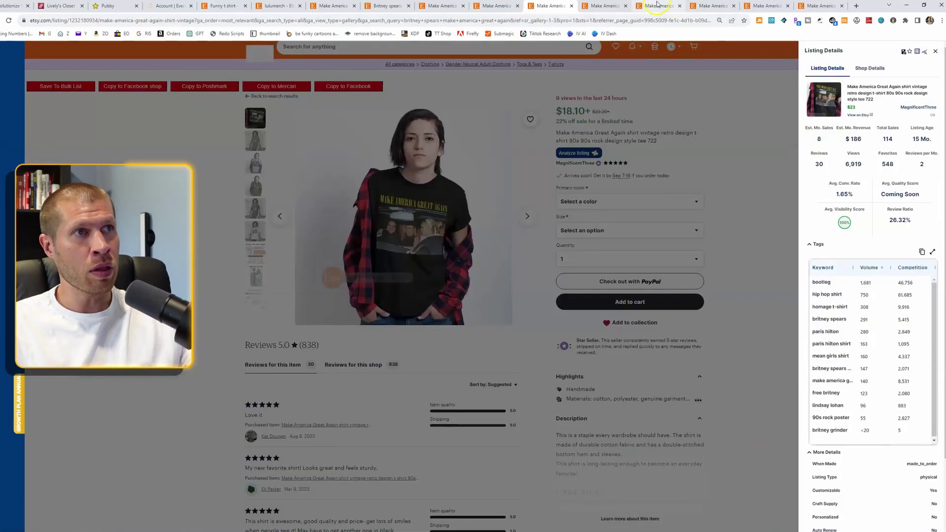
{"action": "left_click", "coordinate": [606, 5]}
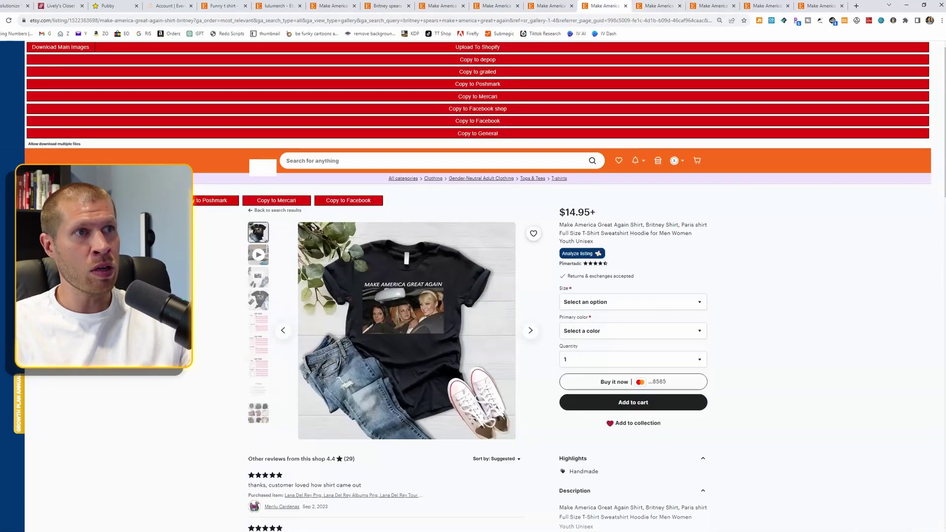
{"action": "left_click", "coordinate": [591, 254]}
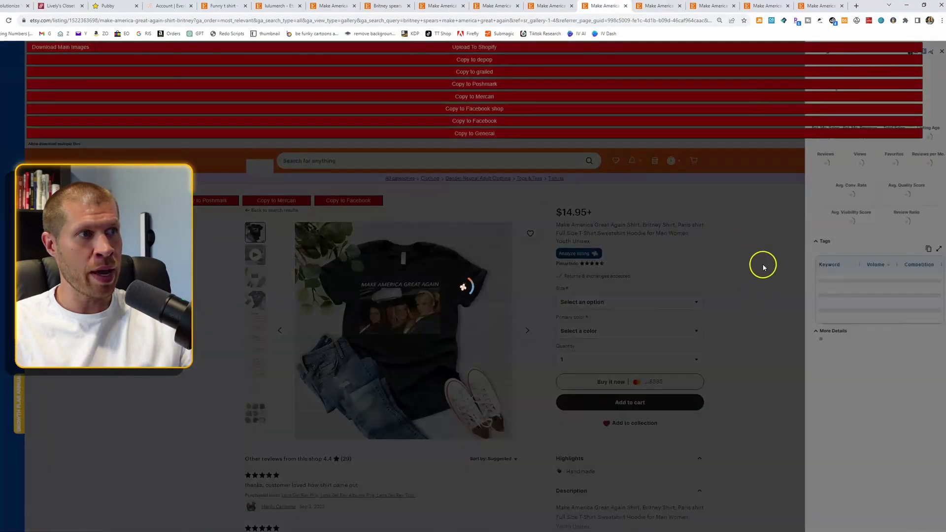
{"action": "left_click", "coordinate": [768, 264]}
{"action": "scroll", "coordinate": [663, 121], "scroll_direction": "down", "scroll_amount": 4}
{"action": "left_click", "coordinate": [660, 5]}
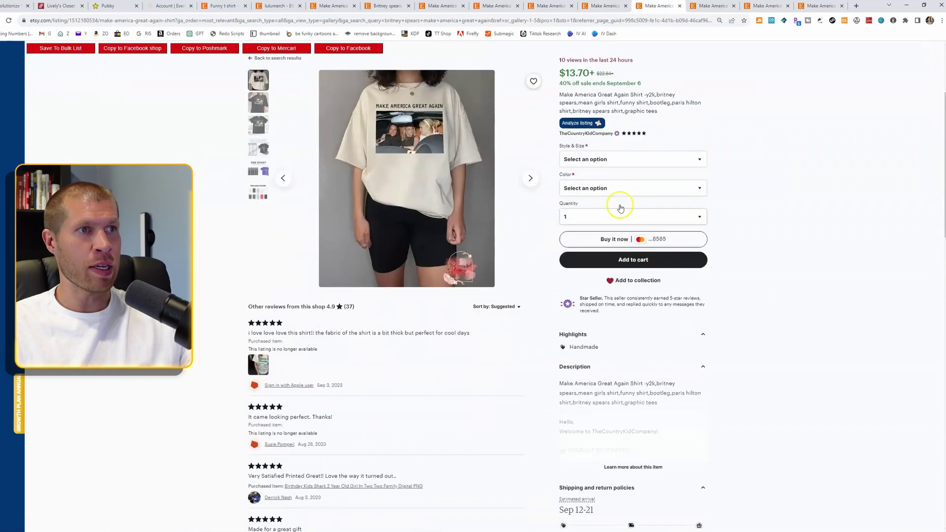
{"action": "left_click", "coordinate": [592, 124]}
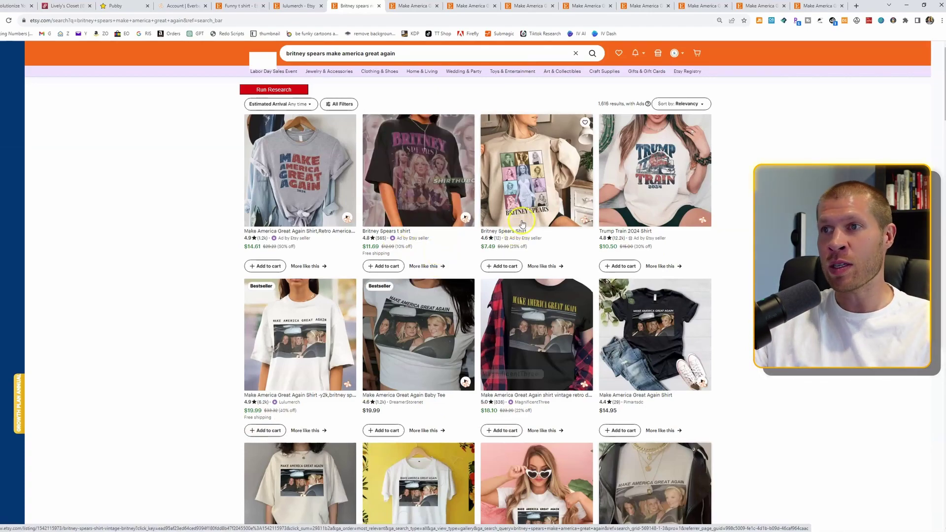
- Scroll down the britney spears search results for similar shirts, then scroll back up
{"action": "scroll", "coordinate": [422, 454], "scroll_direction": "down", "scroll_amount": 3}
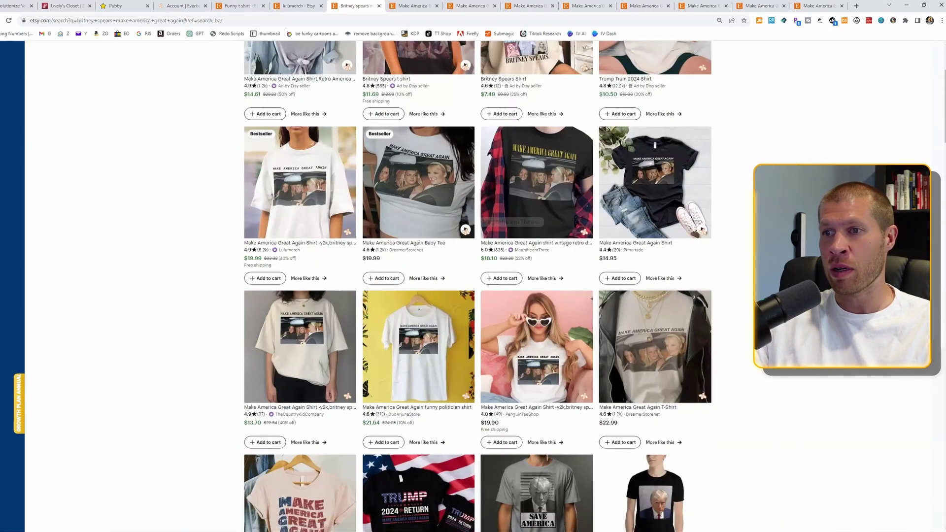
{"action": "scroll", "coordinate": [190, 410], "scroll_direction": "down", "scroll_amount": 4}
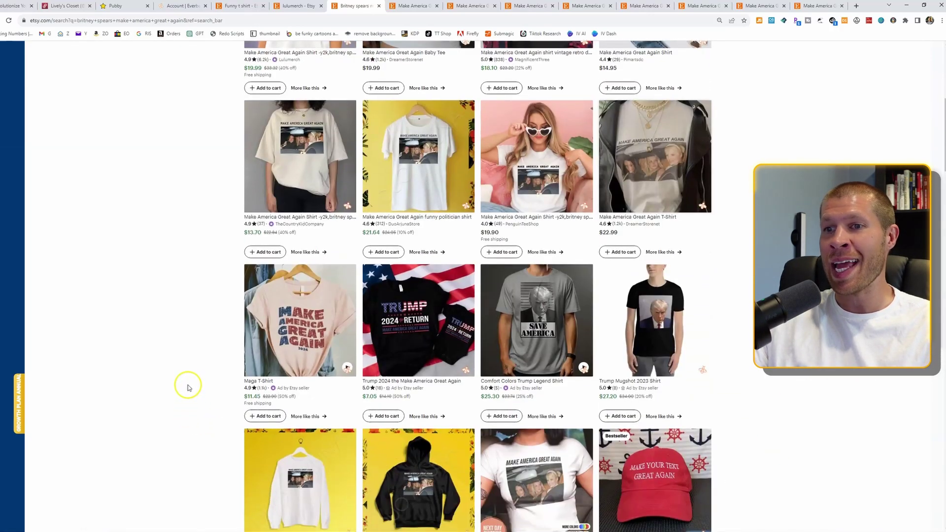
{"action": "scroll", "coordinate": [186, 386], "scroll_direction": "up", "scroll_amount": 4}
{"action": "scroll", "coordinate": [182, 380], "scroll_direction": "up", "scroll_amount": 2}
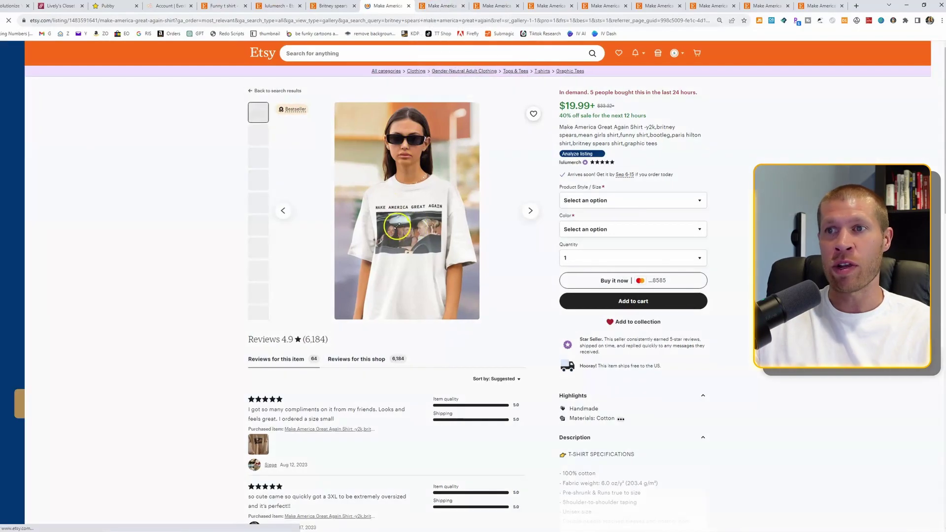
- Enlarge the lulumerch shirt photo to show the car-photo print under MAKE AMERICA GREAT AGAIN
{"action": "left_click", "coordinate": [418, 231]}
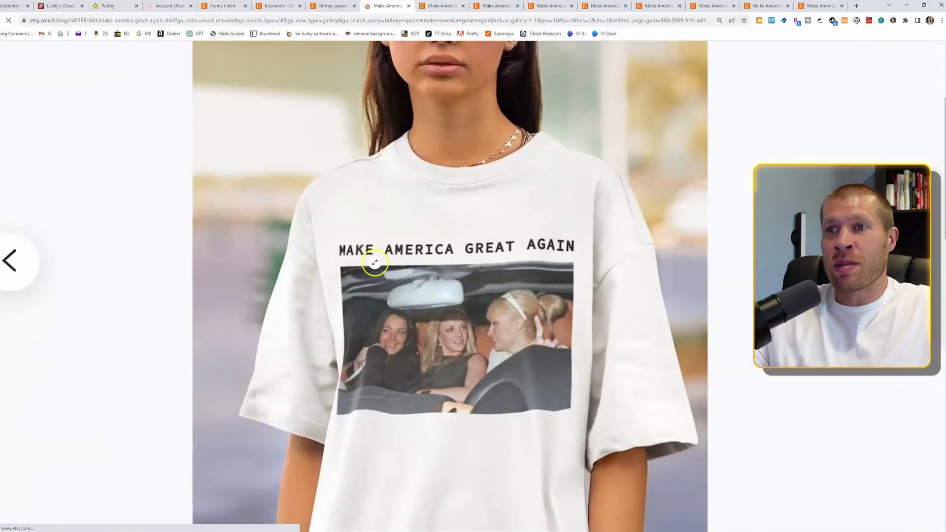